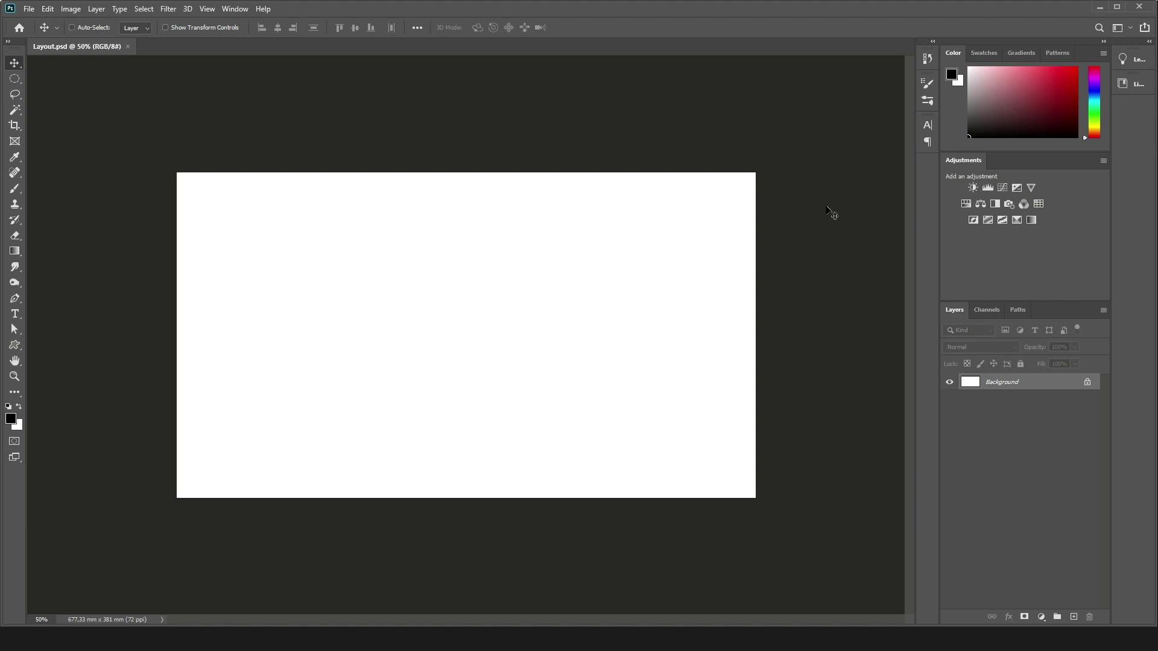
# Step: Open Celular.png, the 50% phone render, from the LookDev folder
pyautogui.hotkey('ctrl', 'o')
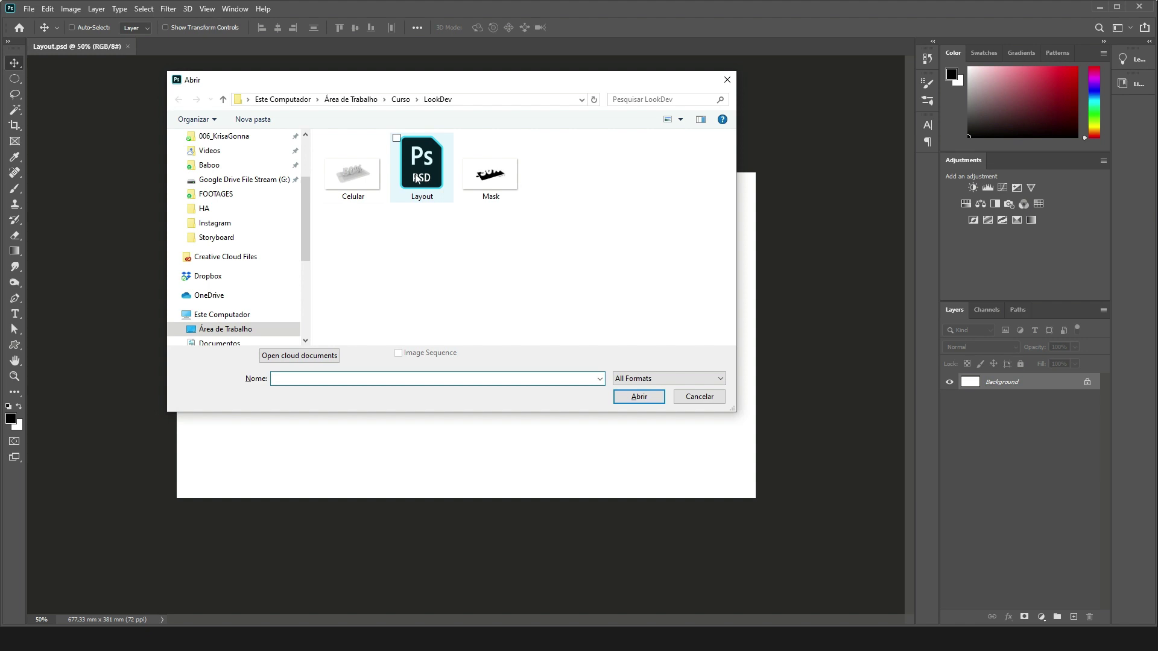
pyautogui.click(358, 170)
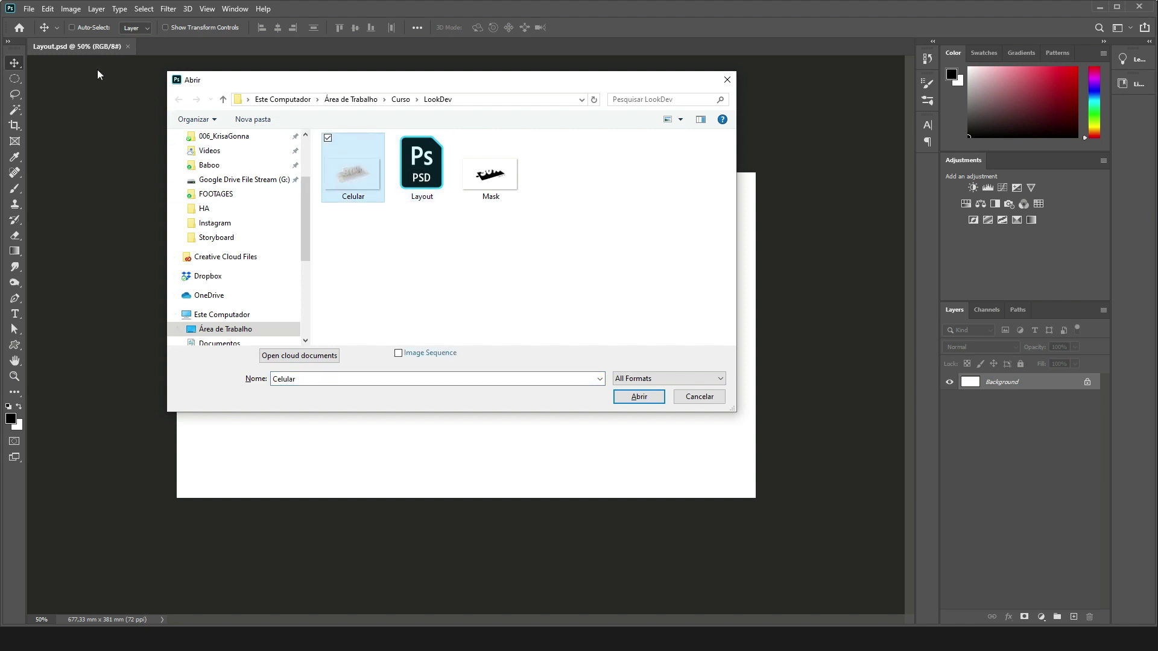
pyautogui.moveTo(490, 167)
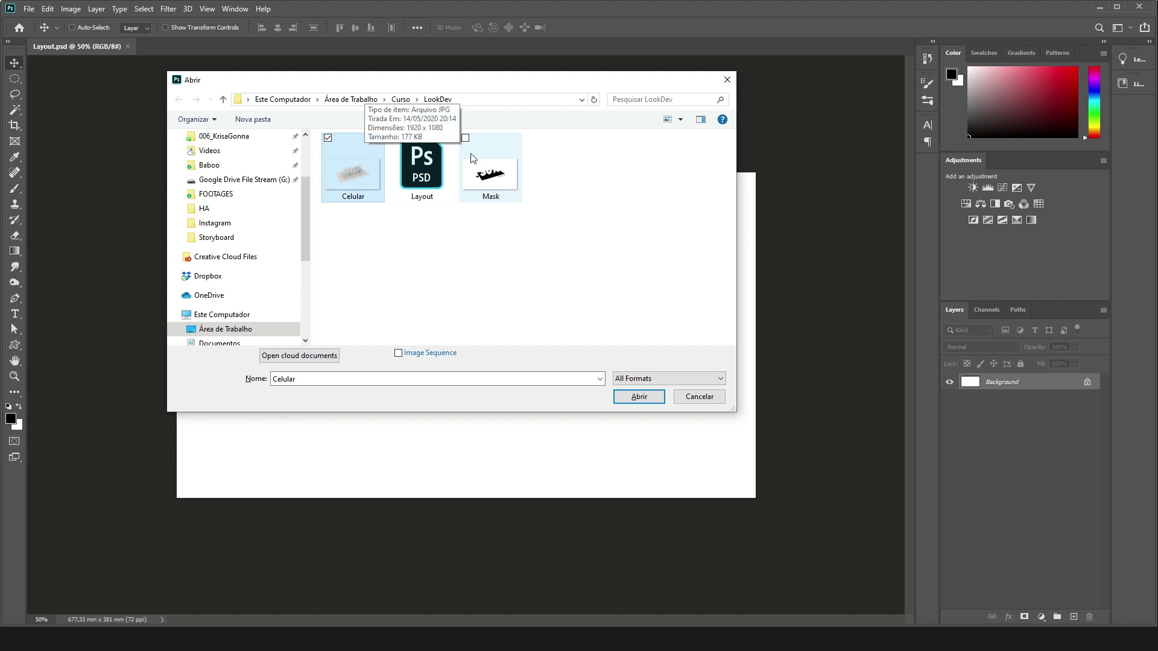
pyautogui.press('Return')
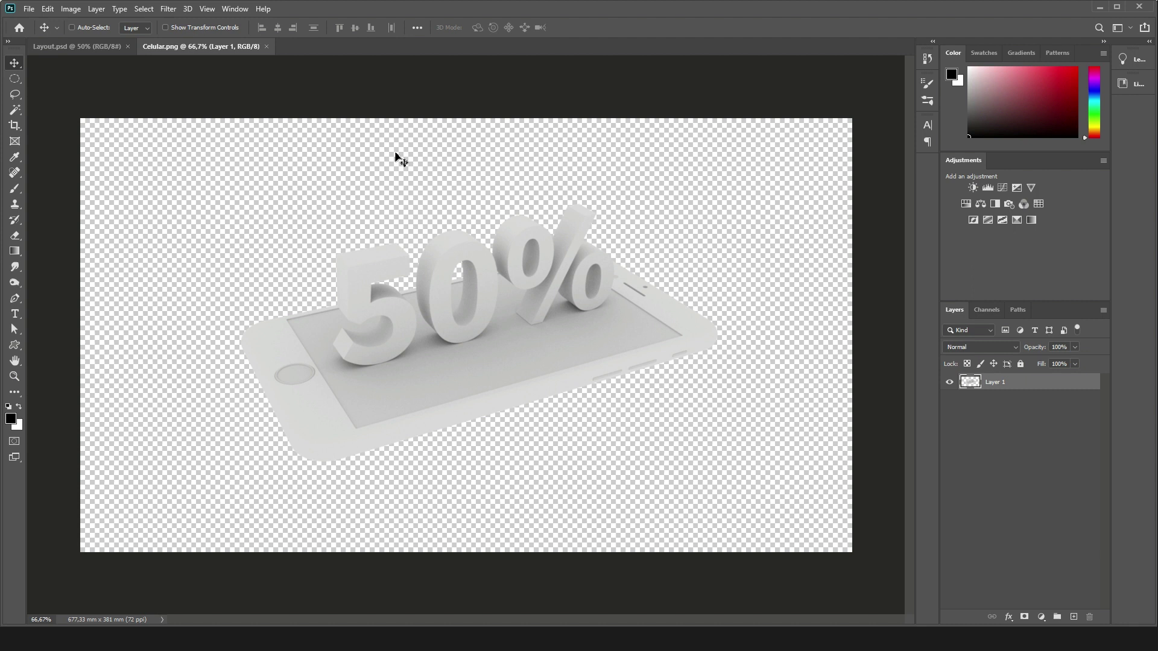
# Step: Open Mask.jpg from the LookDev folder as another document
pyautogui.hotkey('ctrl', 'o')
pyautogui.click(503, 167)
pyautogui.click(639, 396)
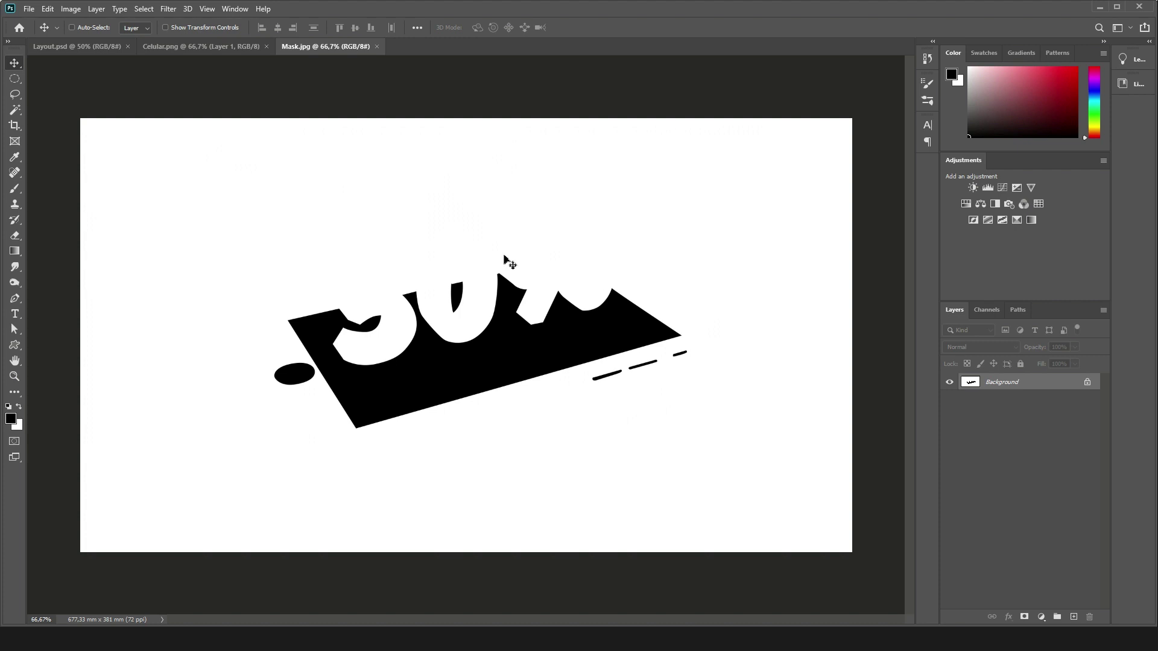
# Step: Drag the Celular phone layer and Mask.jpg's Background into Layout.psd as Layers 1 and 2
pyautogui.click(206, 47)
pyautogui.moveTo(961, 384); pyautogui.dragTo(88, 47)
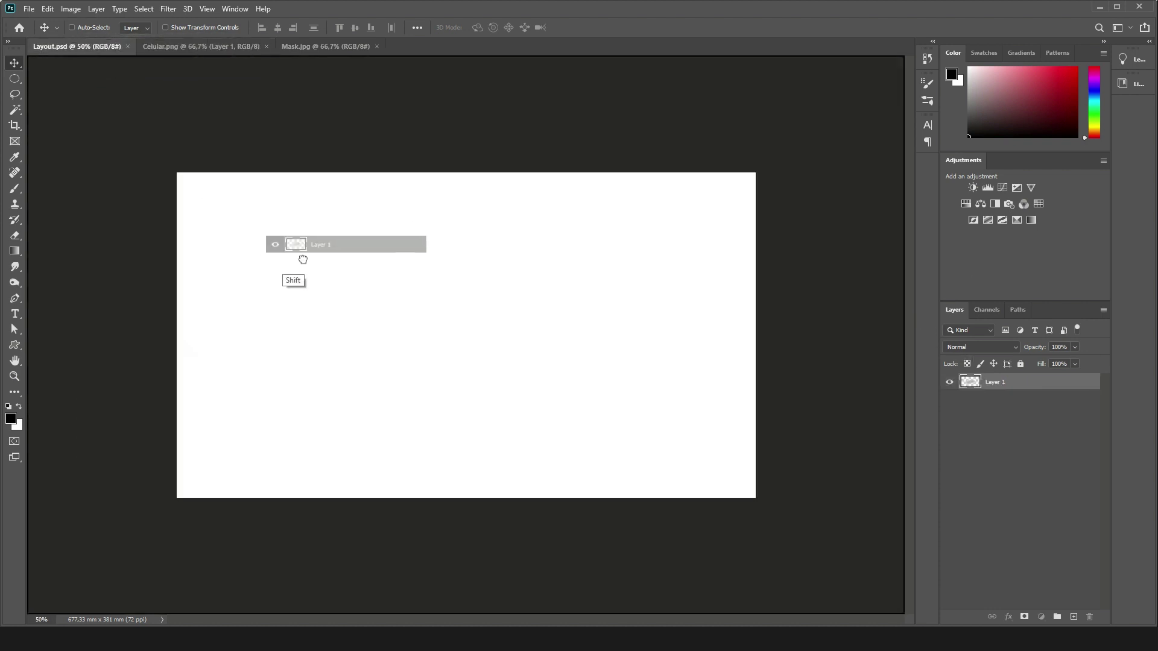
pyautogui.moveTo(88, 47); pyautogui.dragTo(333, 280)
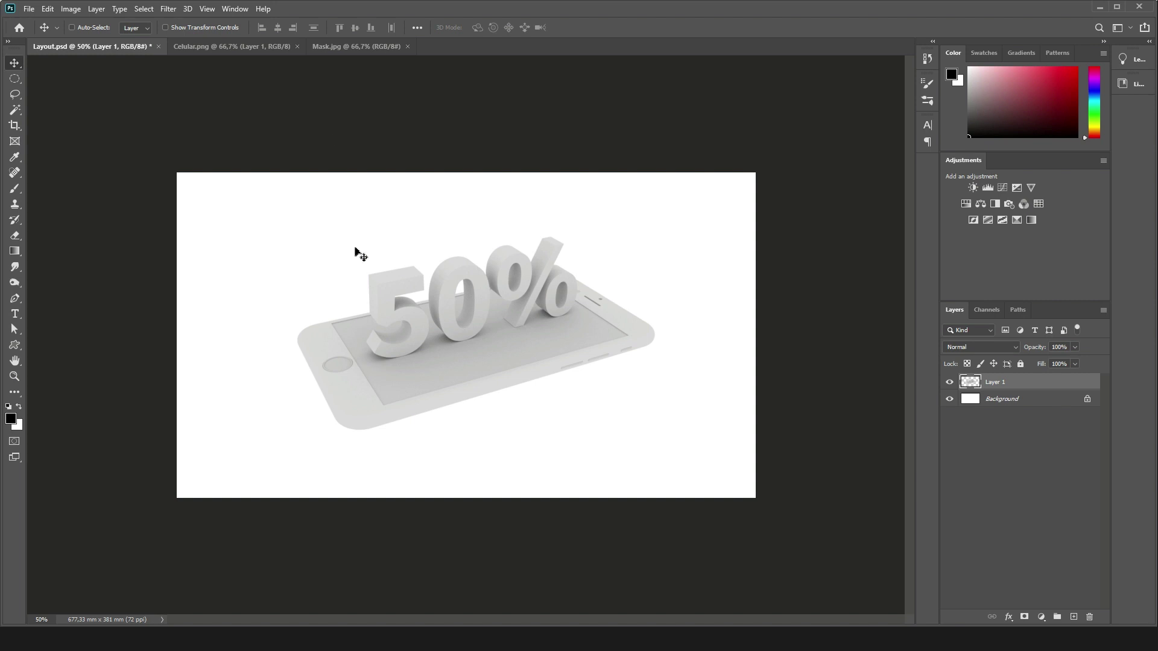
pyautogui.click(334, 48)
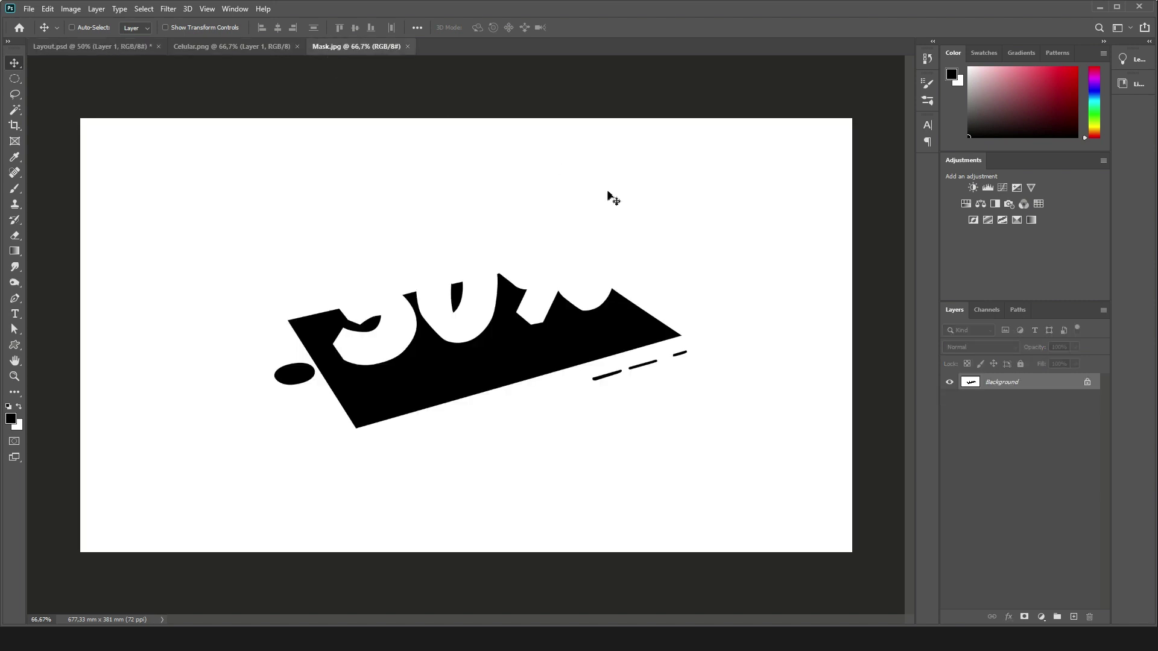
pyautogui.moveTo(972, 382)
pyautogui.mouseDown()
pyautogui.moveTo(187, 152)
pyautogui.moveTo(465, 325)
pyautogui.mouseUp()
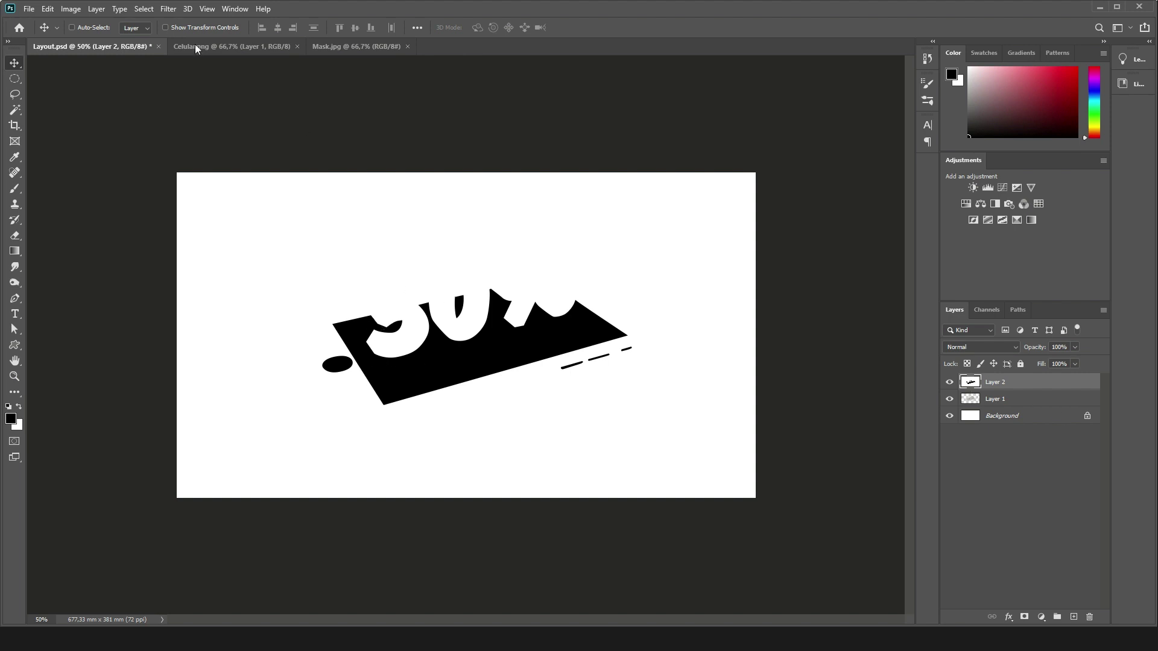
# Step: Select the black mask shape on Layer 2 with Color Range at Fuzziness 130
pyautogui.click(144, 9)
pyautogui.click(144, 8)
pyautogui.click(172, 128)
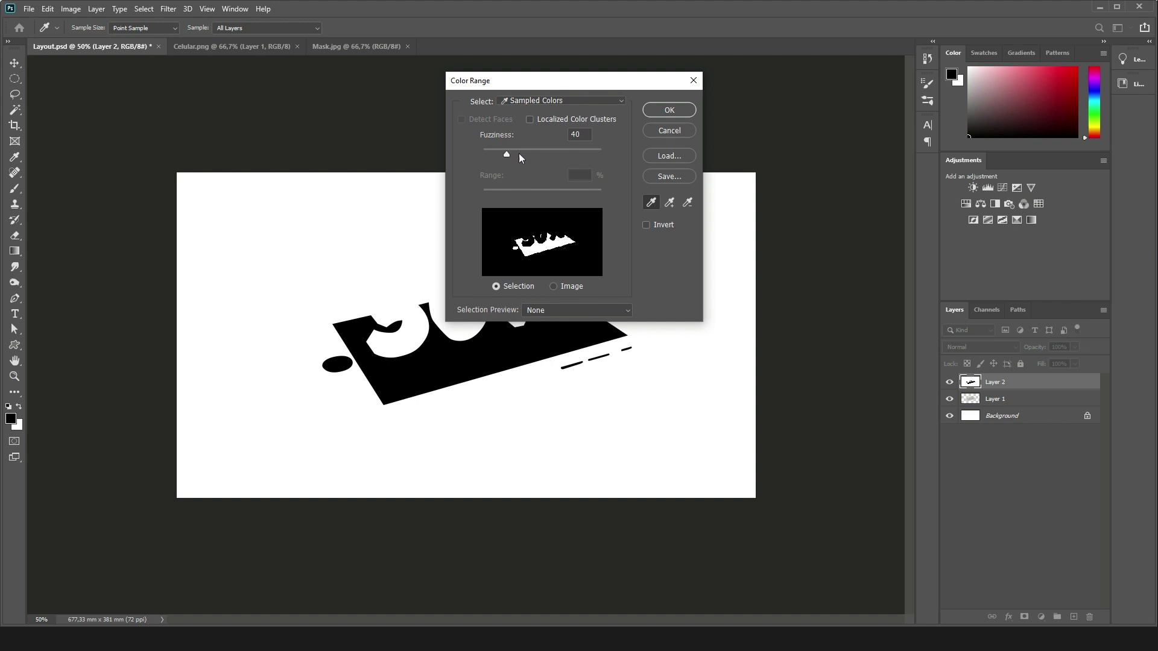
pyautogui.moveTo(509, 154); pyautogui.dragTo(559, 154)
pyautogui.click(667, 113)
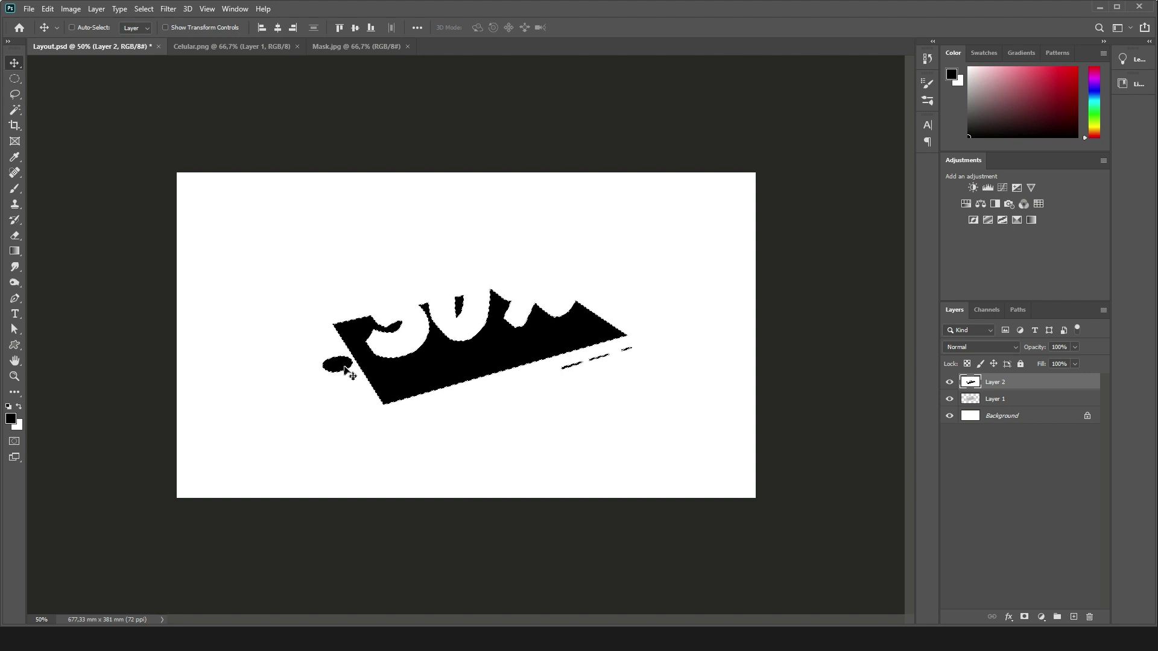
# Step: Add a layer mask to Layer 1 from the selection and hide Layer 2
pyautogui.click(1002, 401)
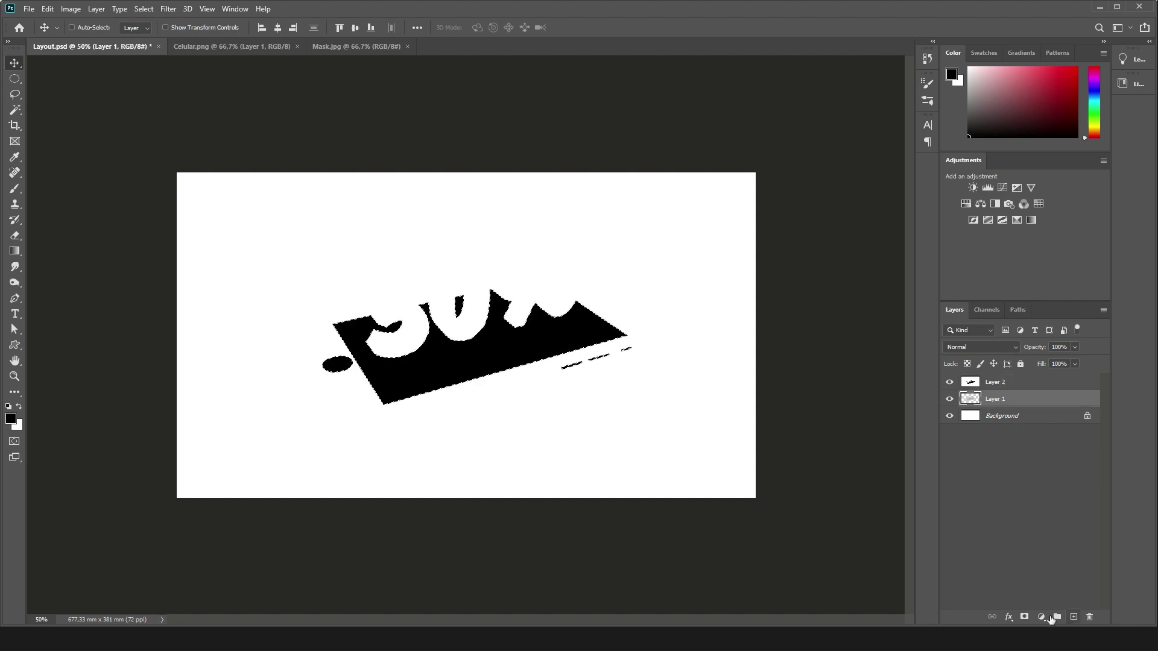
pyautogui.click(999, 383)
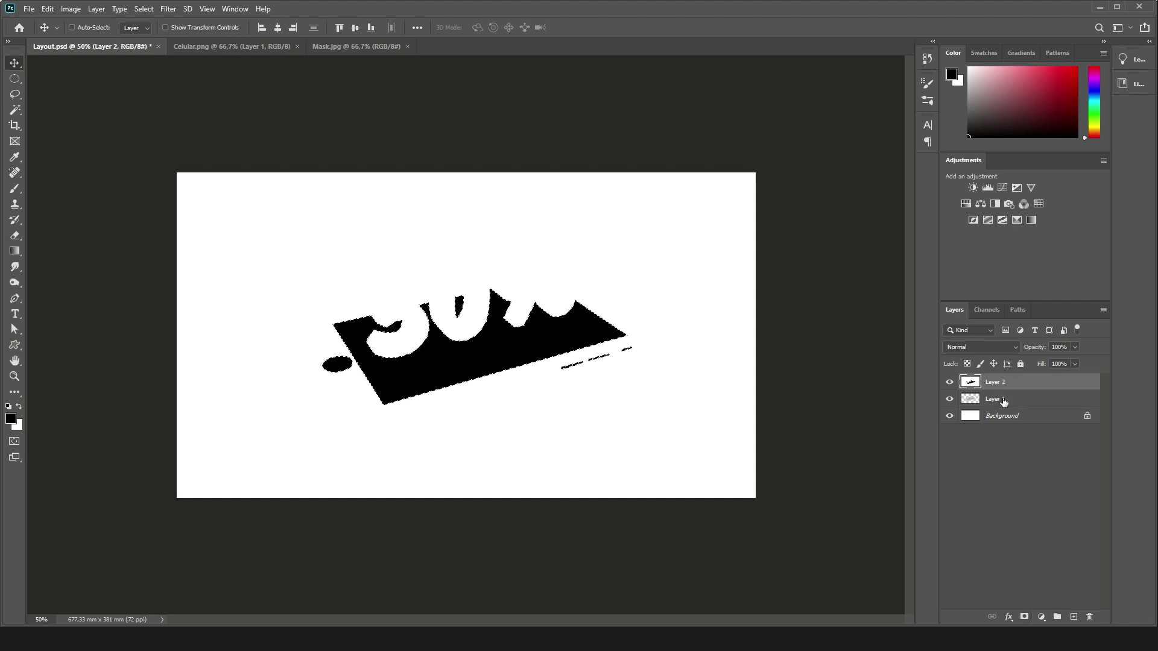
pyautogui.click(971, 400)
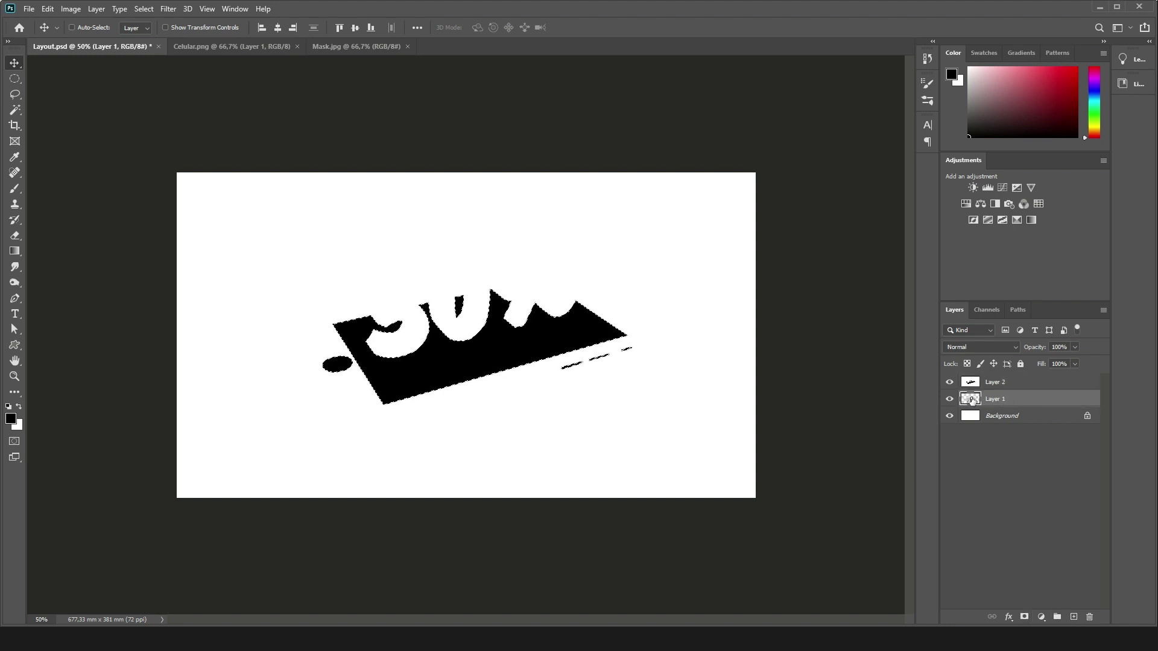
pyautogui.click(1024, 618)
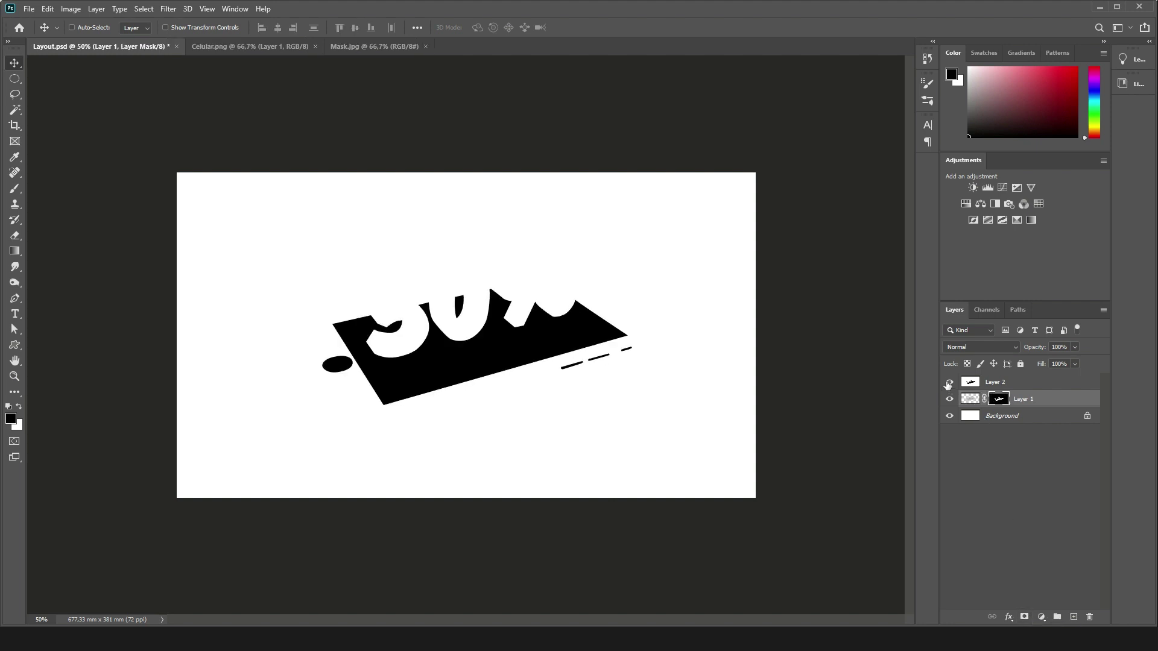
pyautogui.click(949, 382)
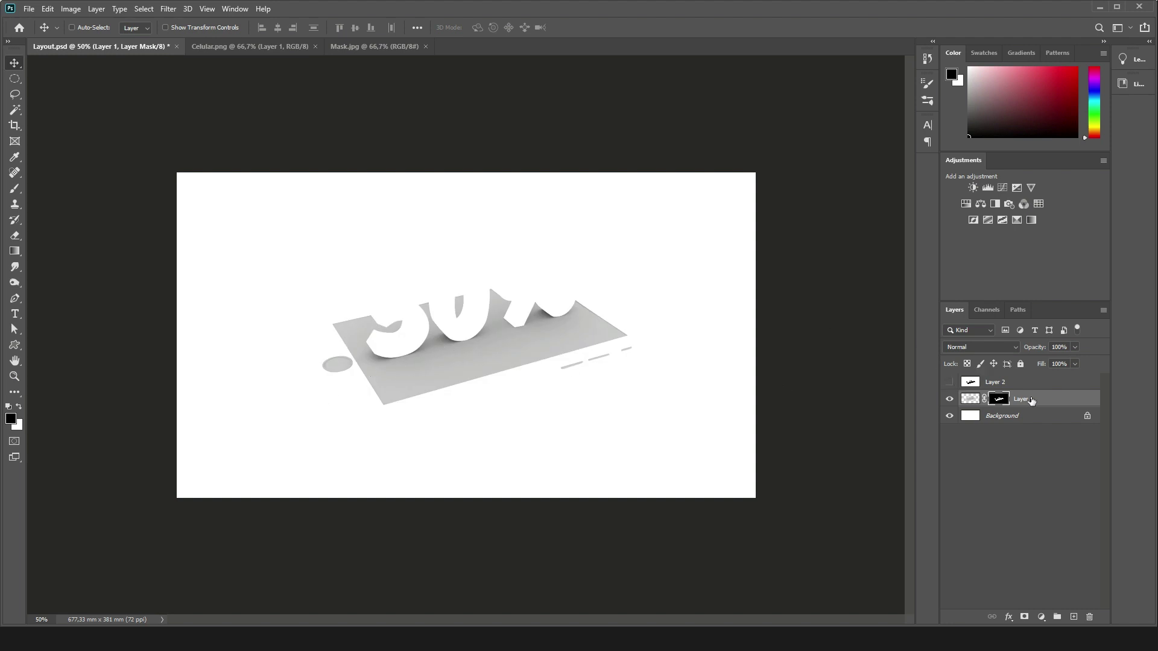
# Step: Duplicate Layer 1, invert the copy's mask, and delete Layer 2
pyautogui.hotkey('ctrl', 'j')
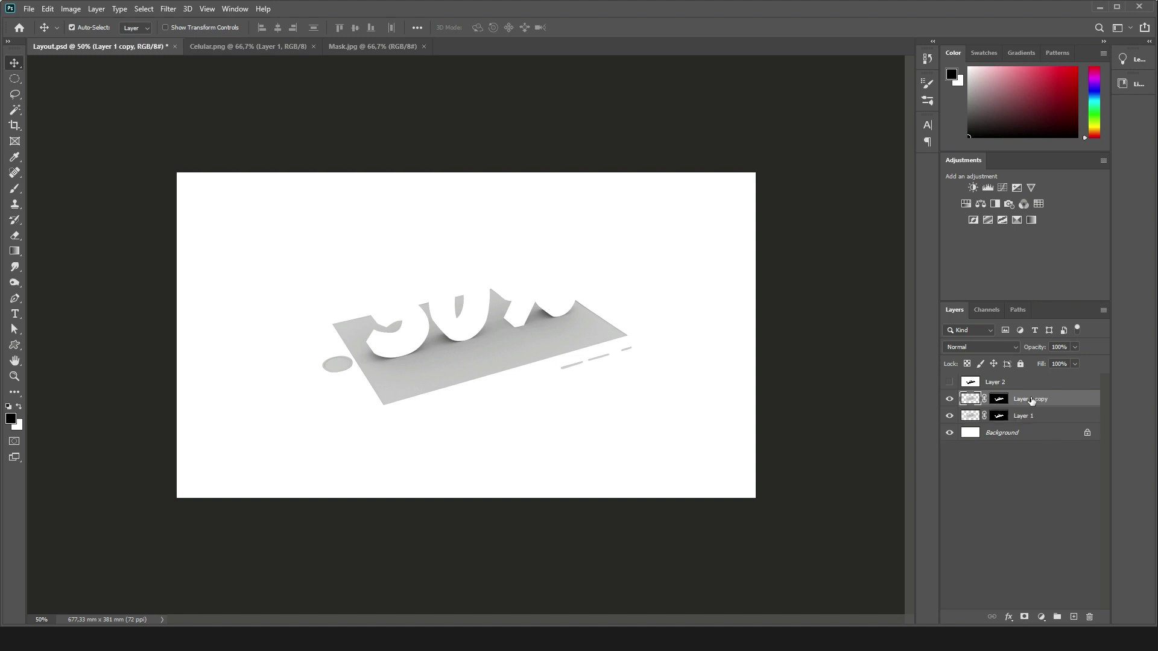
pyautogui.click(999, 401)
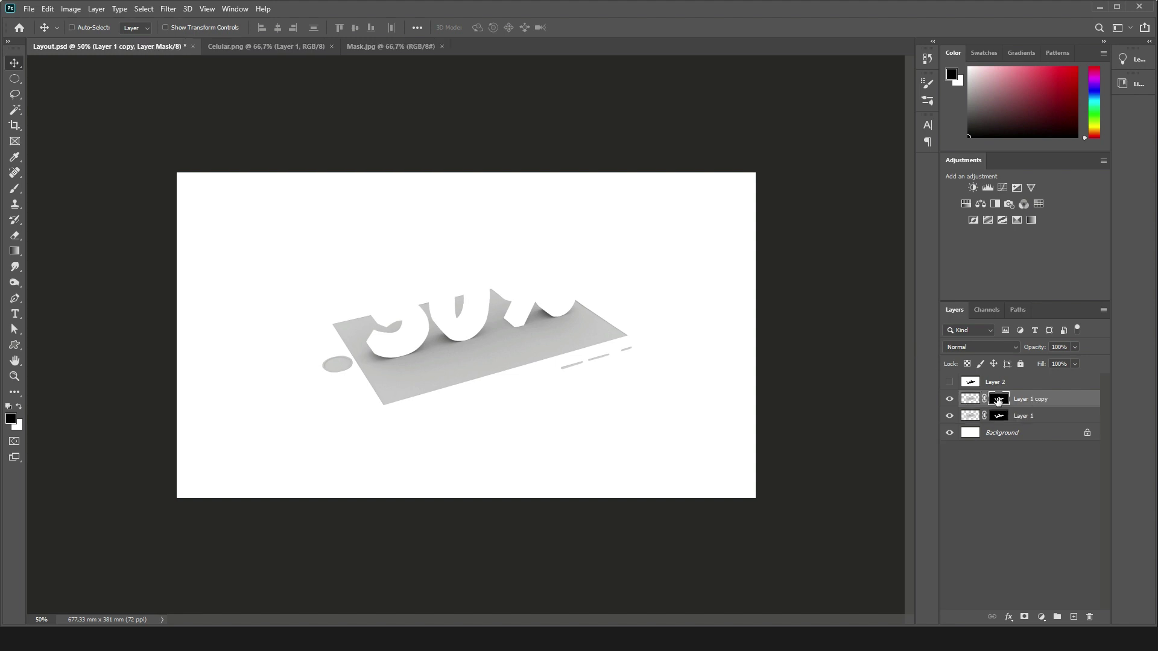
pyautogui.hotkey('ctrl', 'i')
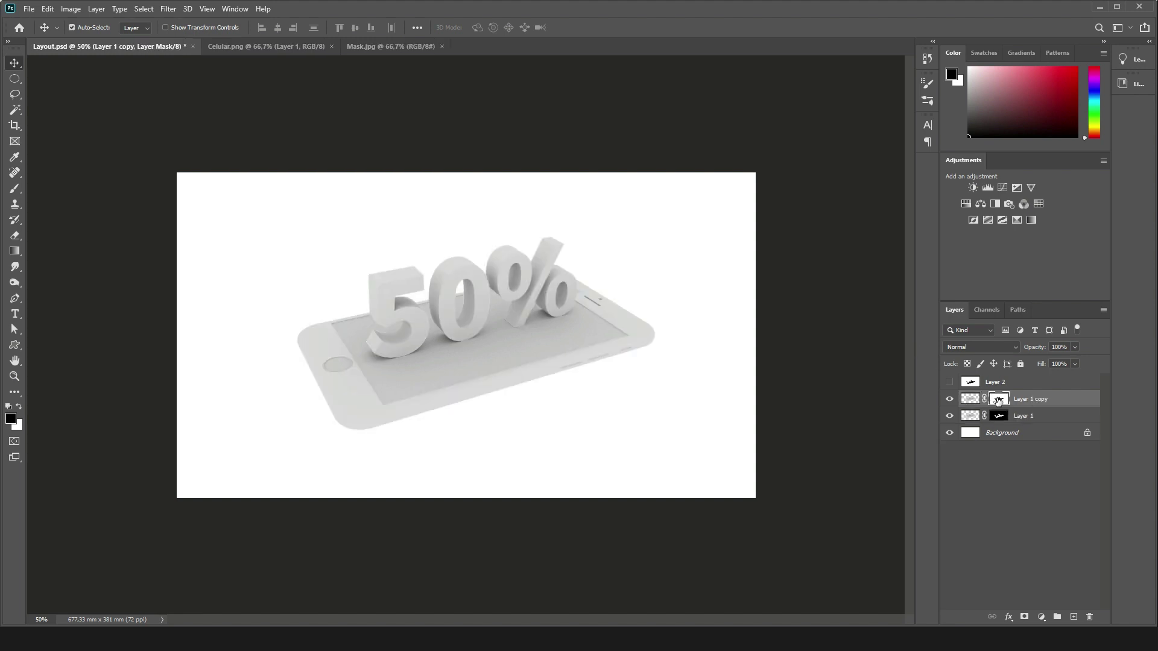
pyautogui.click(950, 416)
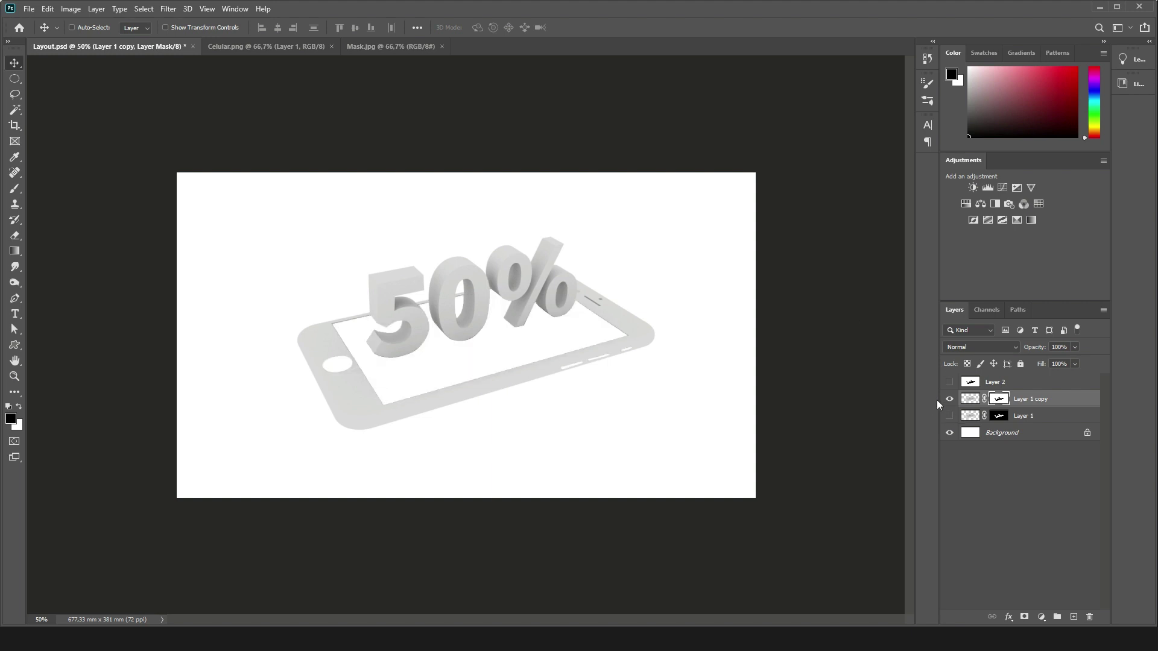
pyautogui.click(950, 416)
pyautogui.click(950, 399)
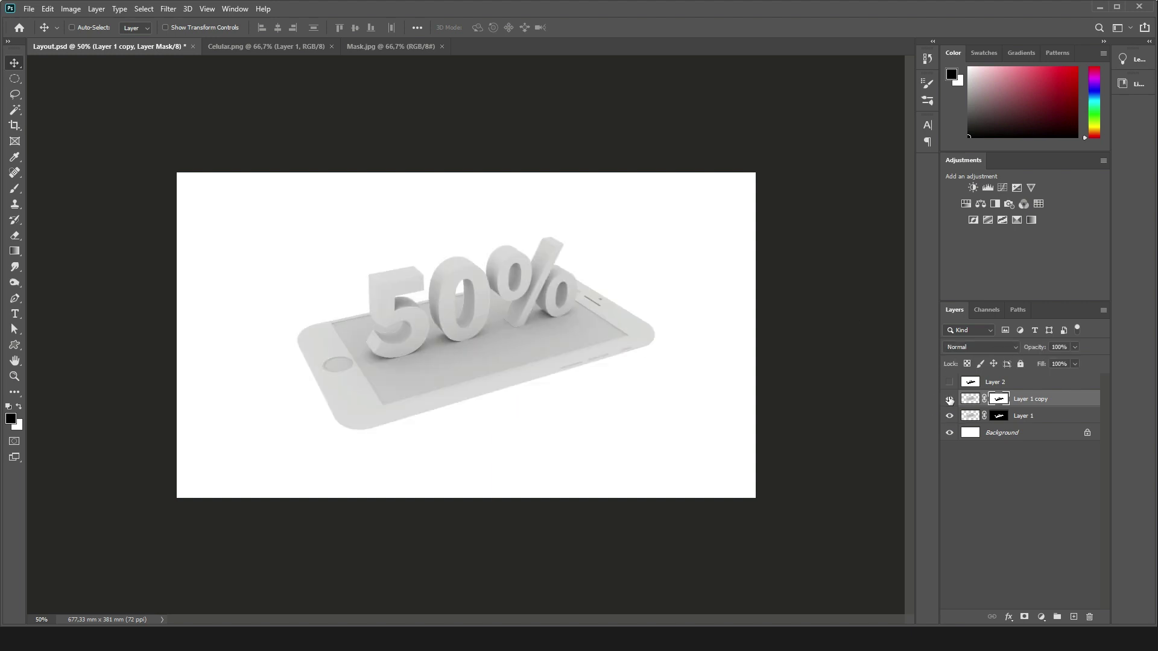
pyautogui.click(1017, 382)
pyautogui.click(1089, 616)
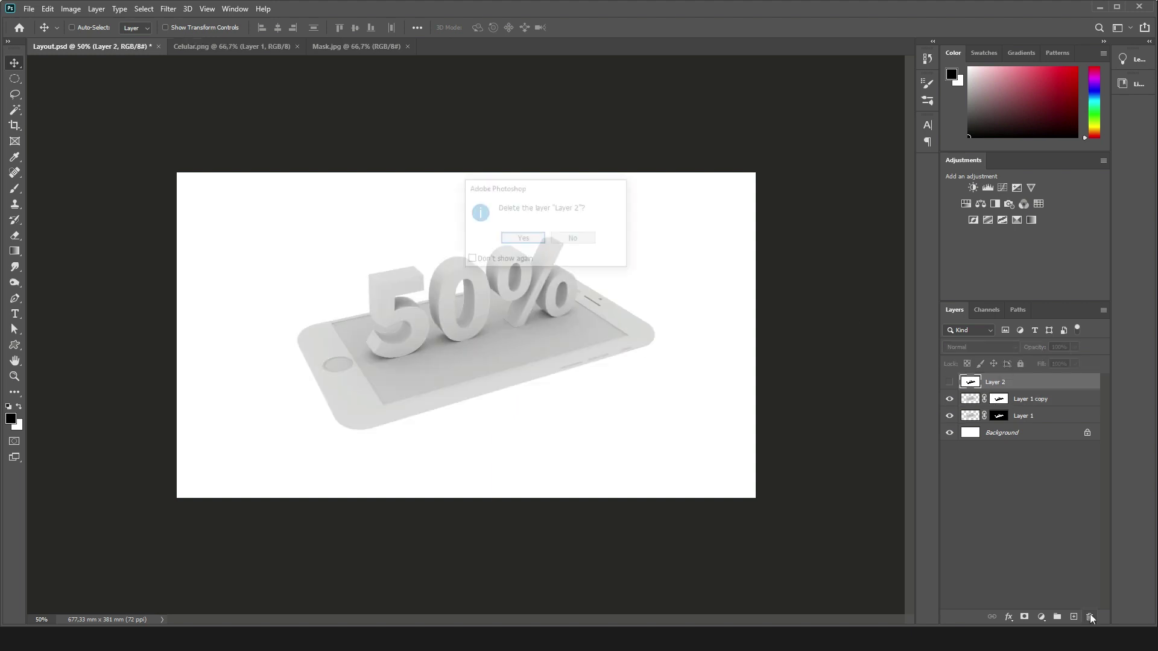
pyautogui.click(530, 239)
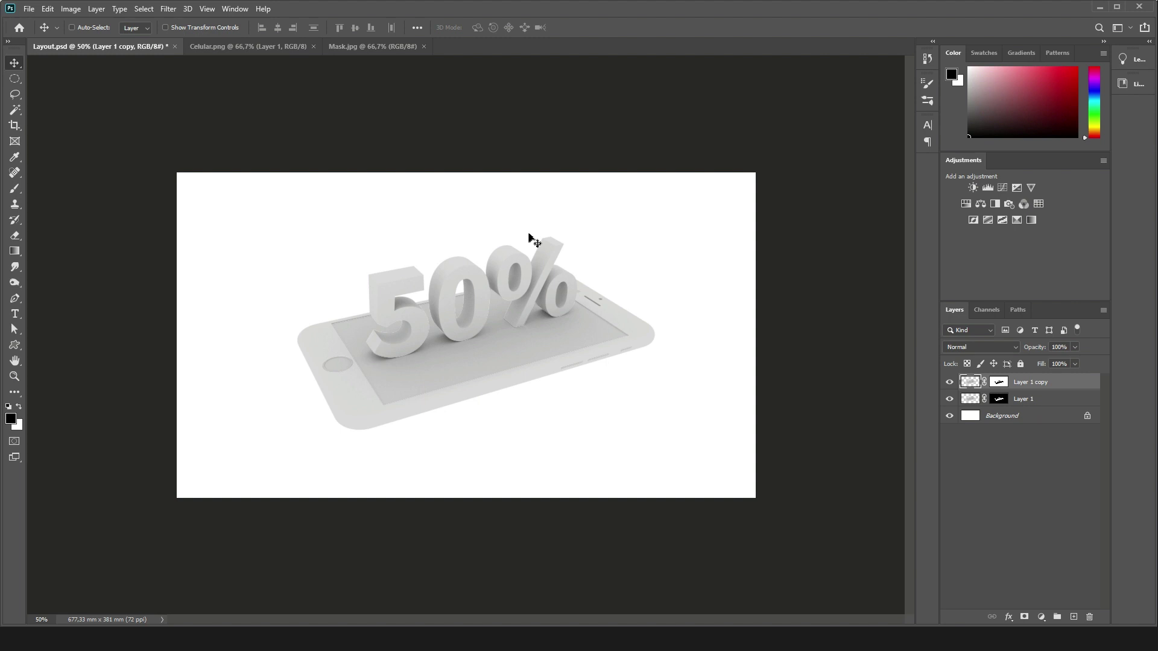
# Step: Set the foreground colour to golden yellow ffc000 and make the Background layer active
pyautogui.click(10, 419)
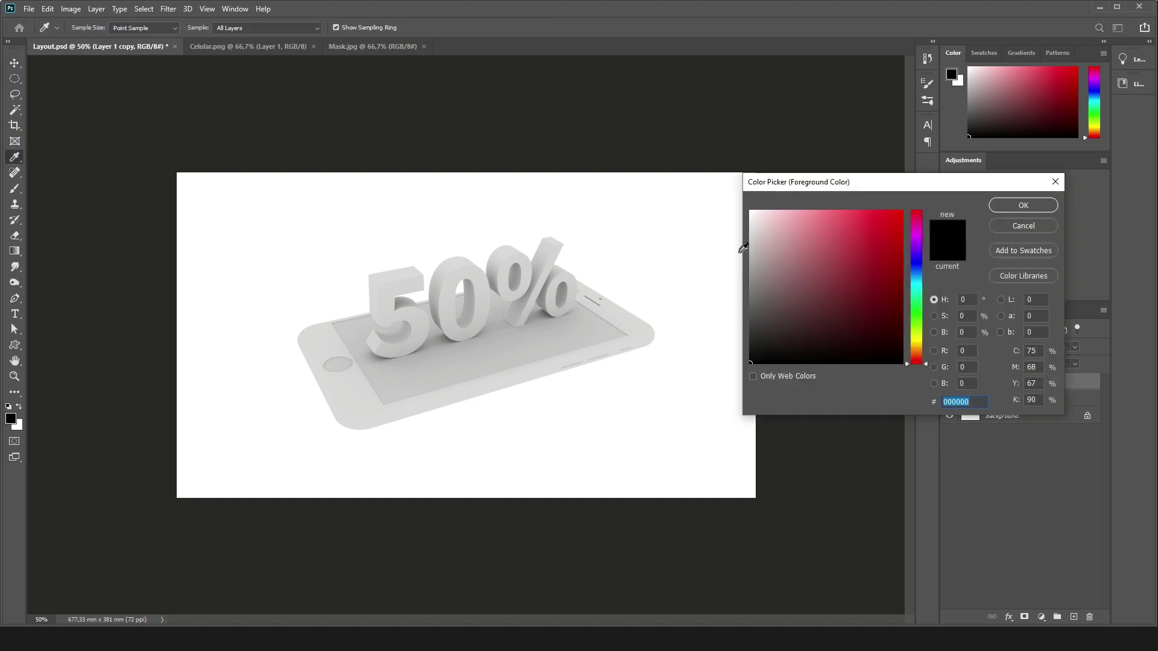
pyautogui.click(919, 346)
pyautogui.click(902, 211)
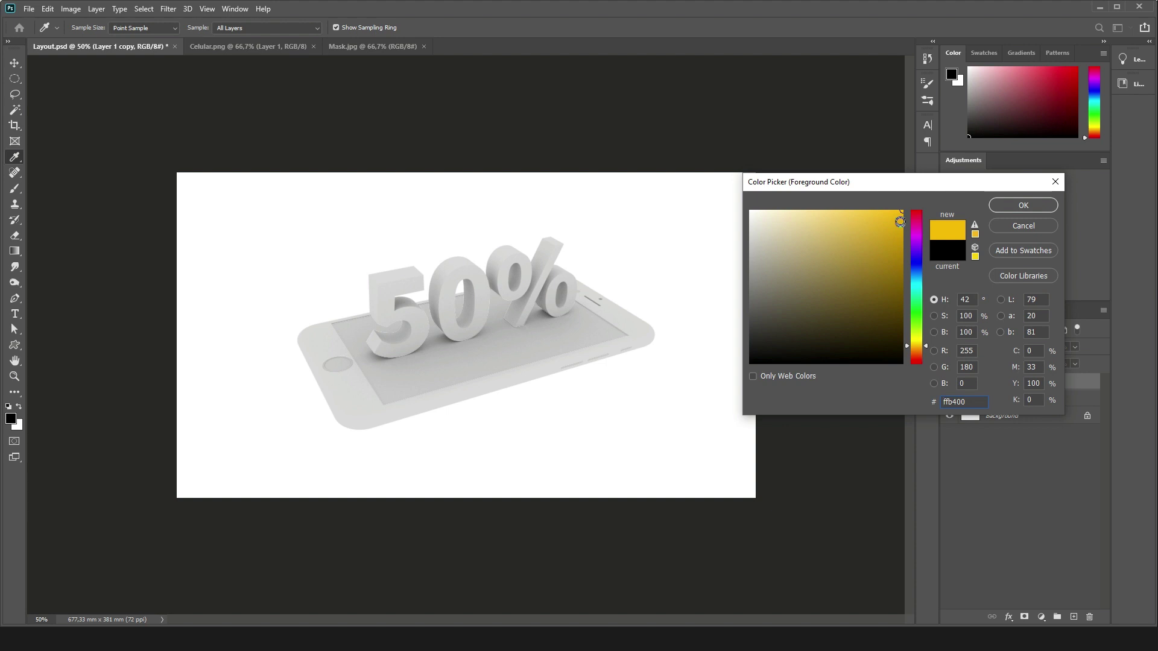
pyautogui.moveTo(927, 313); pyautogui.dragTo(932, 360)
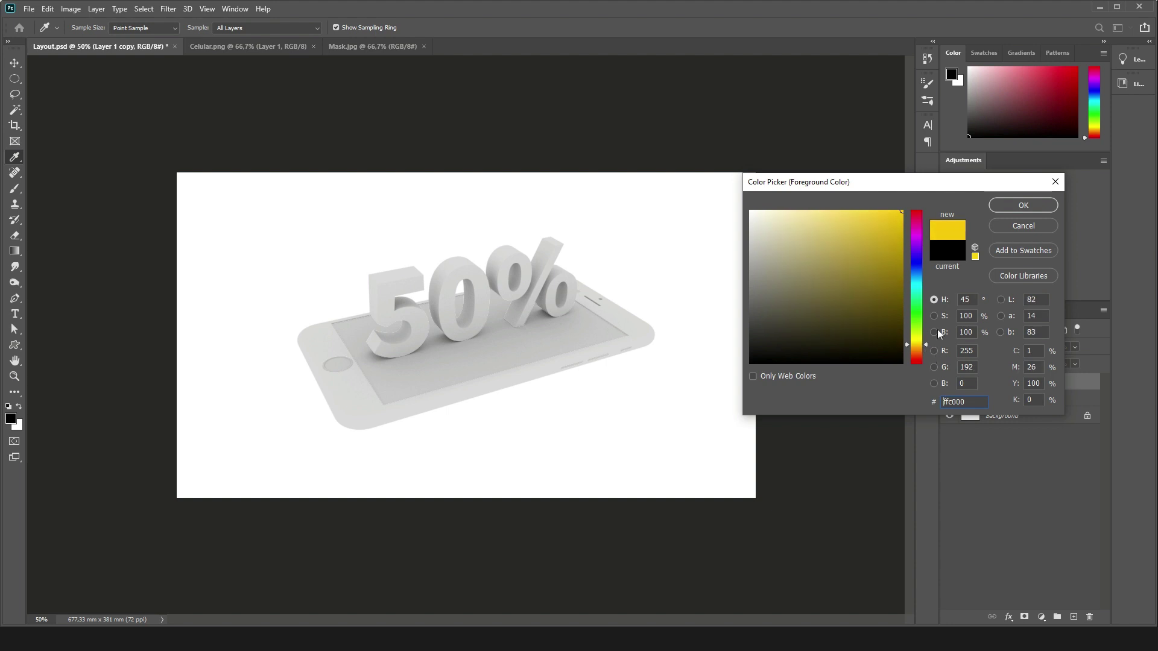
pyautogui.click(1025, 206)
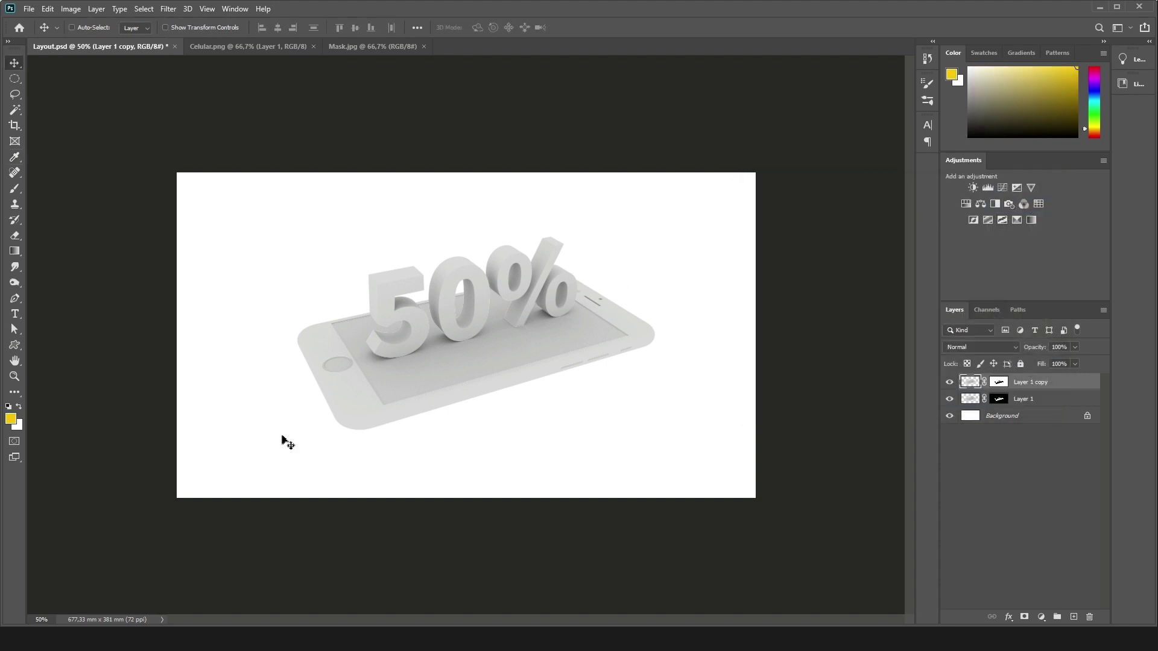
pyautogui.click(1051, 417)
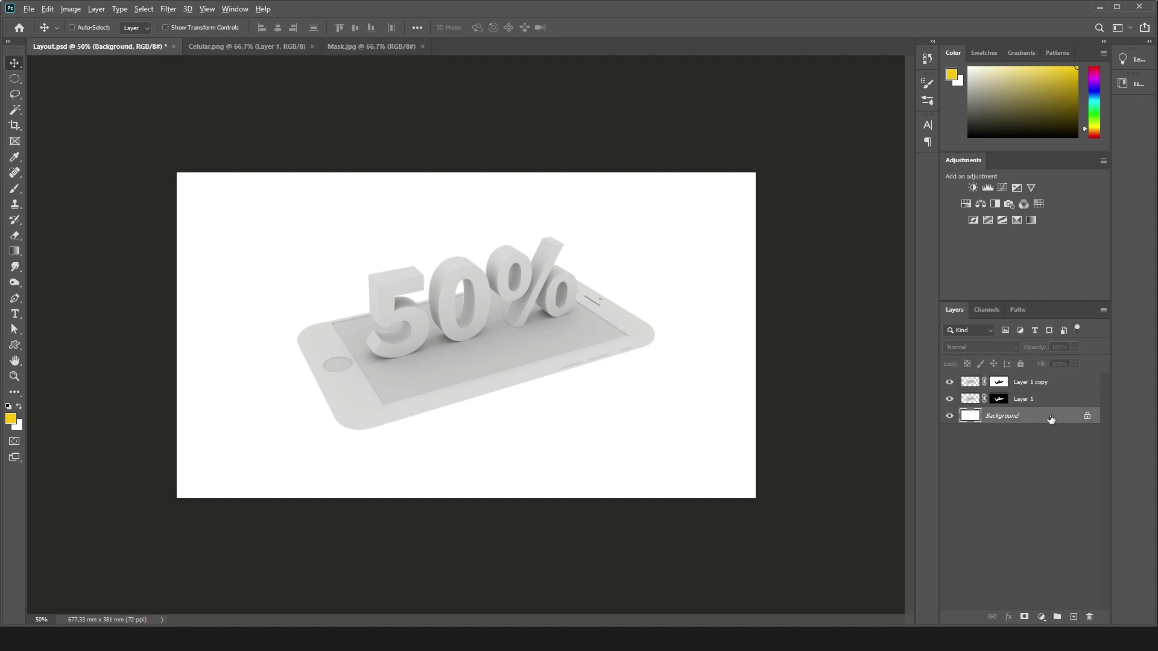
# Step: Fill the Background layer with the yellow using the Paint Bucket
pyautogui.hotkey('alt', 'BackSpace')
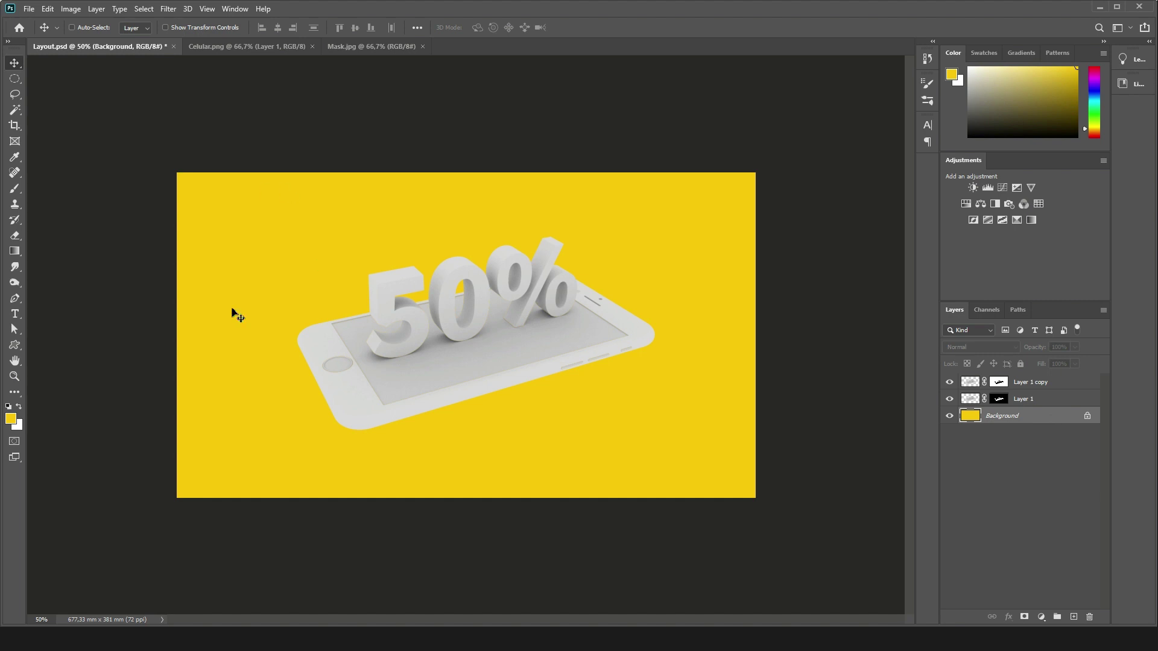
pyautogui.click(14, 250)
pyautogui.click(66, 263)
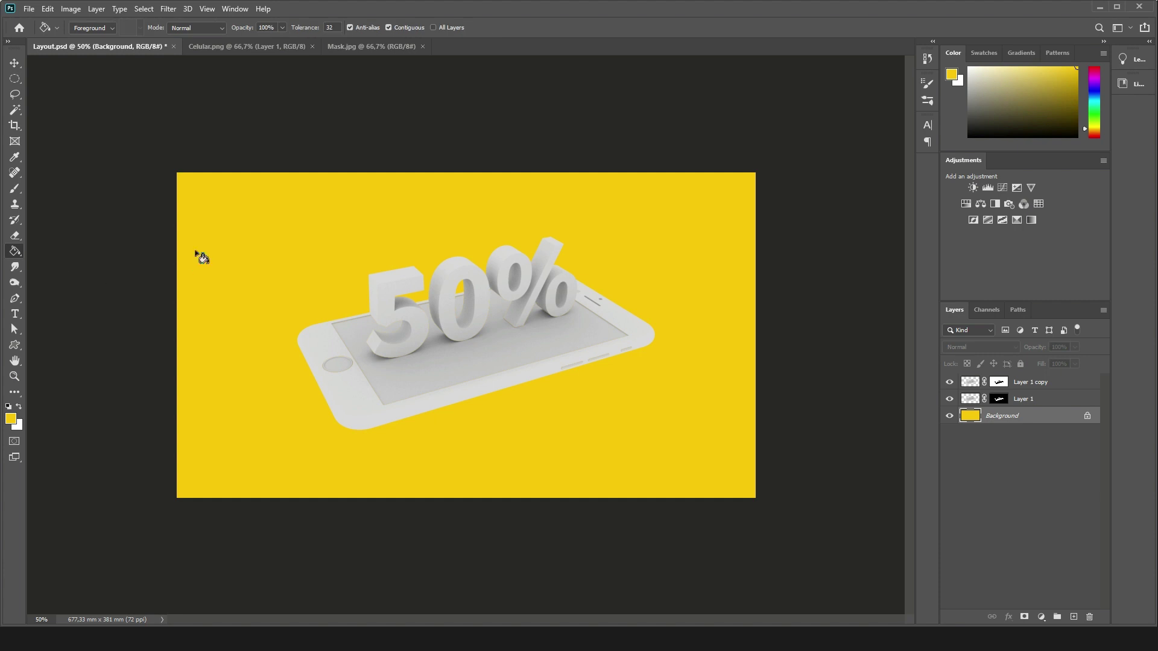
pyautogui.hotkey('ctrl', 'z')
pyautogui.click(279, 245)
pyautogui.hotkey('ctrl', 'z')
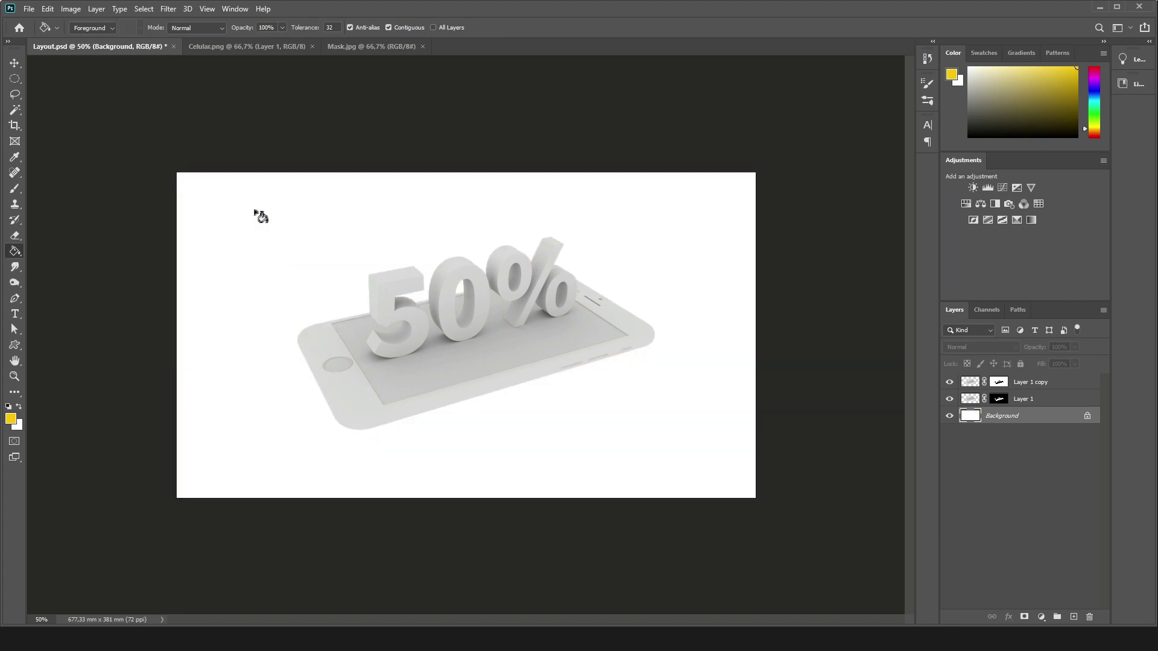
pyautogui.click(256, 213)
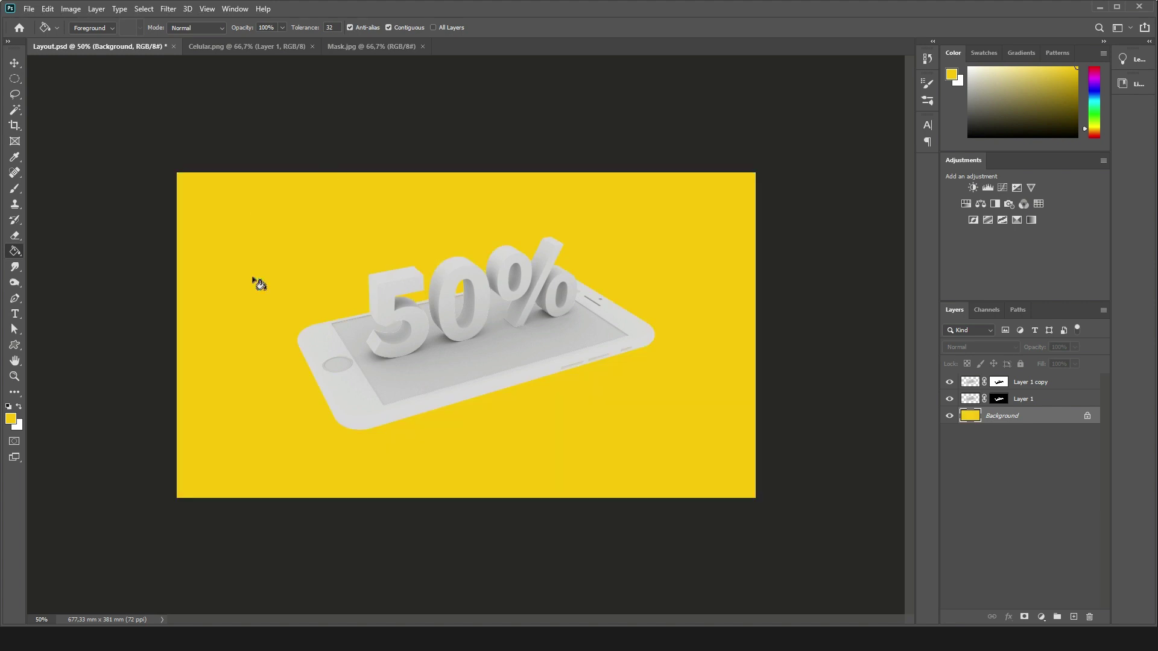
# Step: Hide Layer 1 and make Layer 1 copy the active layer
pyautogui.press('v')
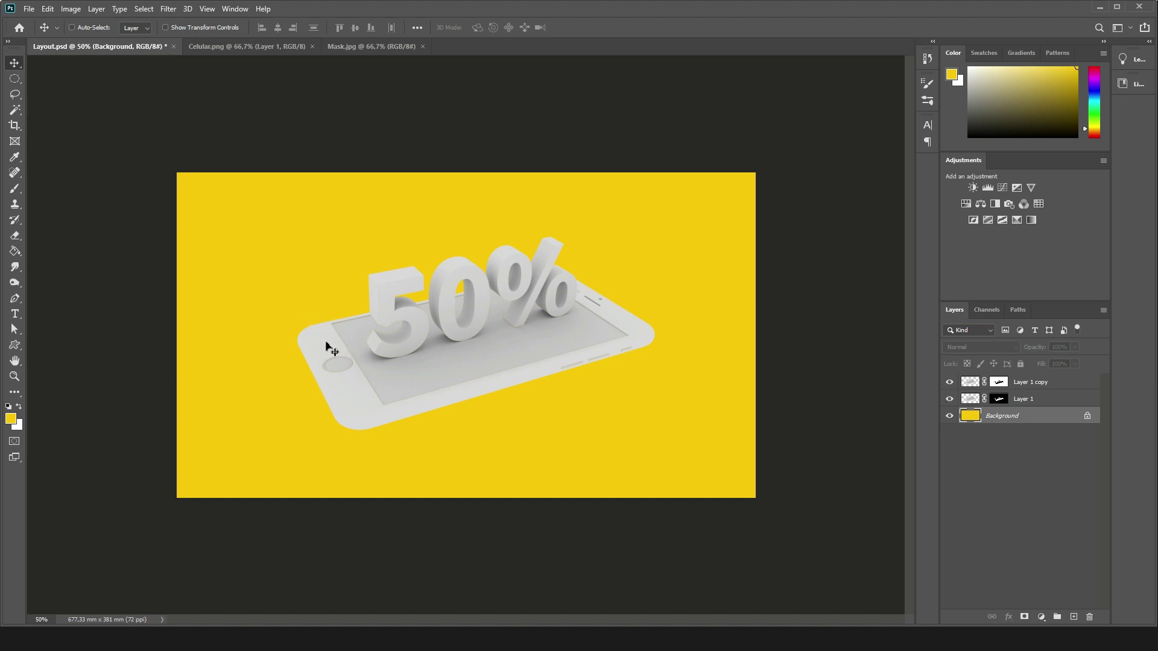
pyautogui.click(949, 382)
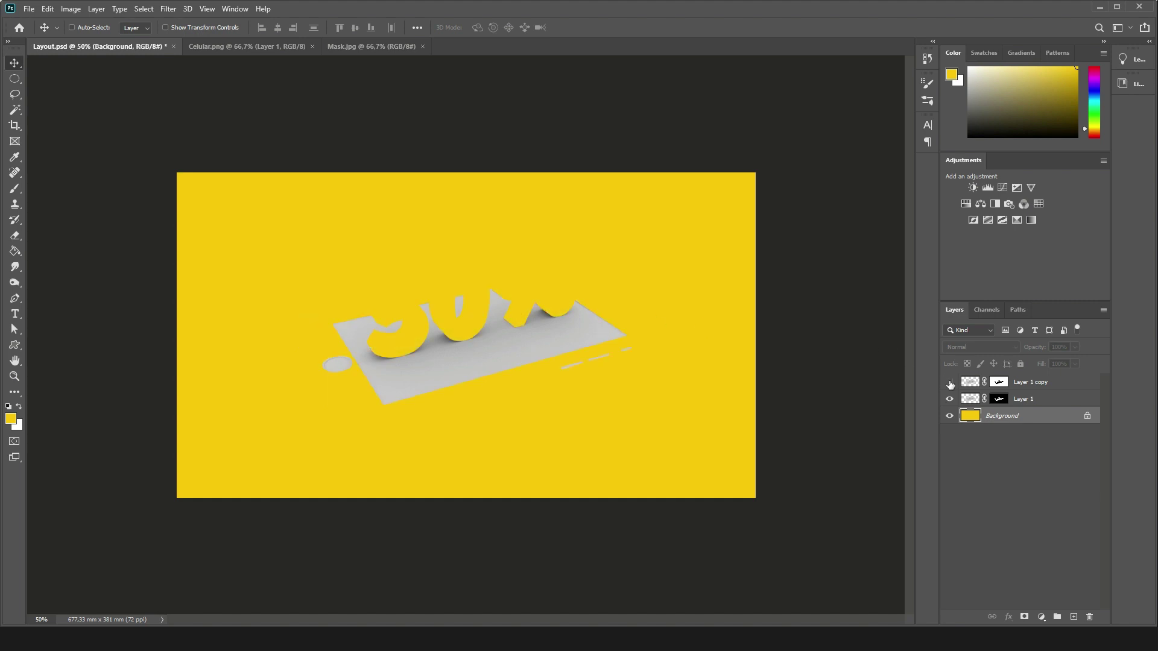
pyautogui.click(949, 382)
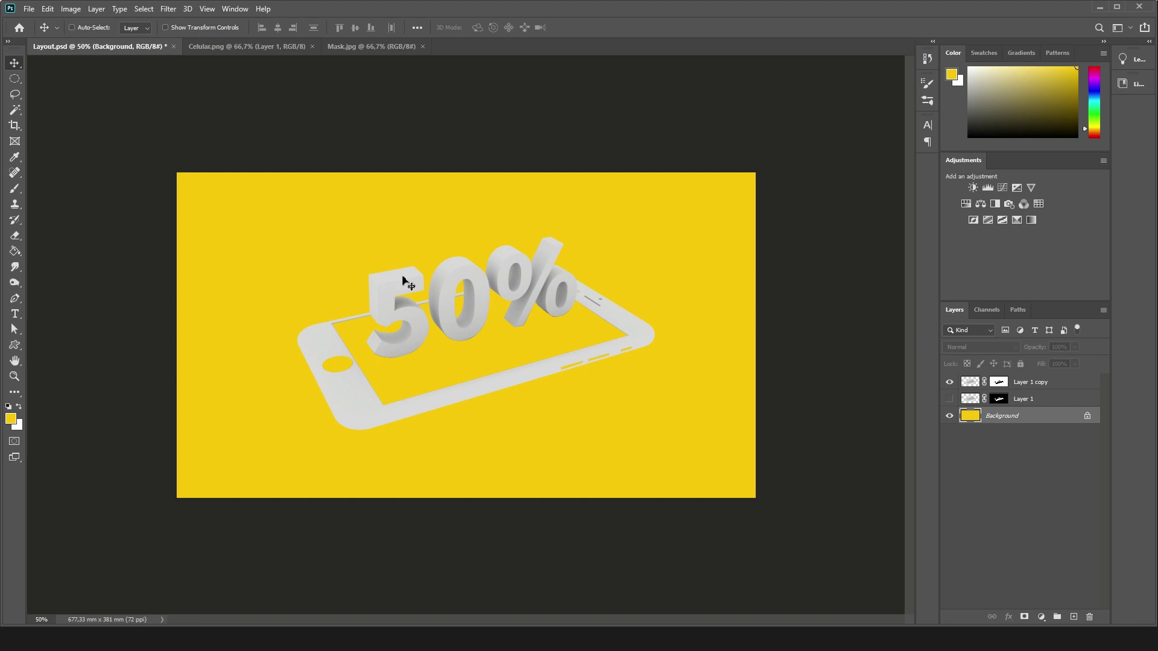
pyautogui.click(1054, 388)
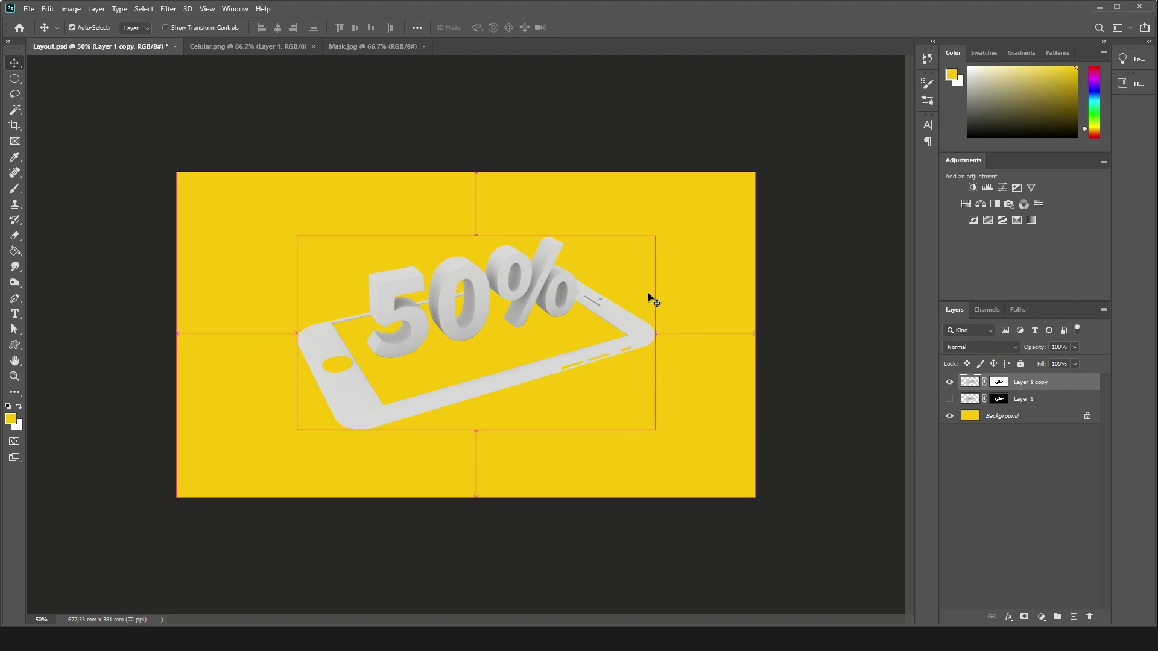
# Step: Colorize Layer 1 copy blue: Hue about 219, Saturation 84, Lightness -28
pyautogui.hotkey('ctrl', 'u')
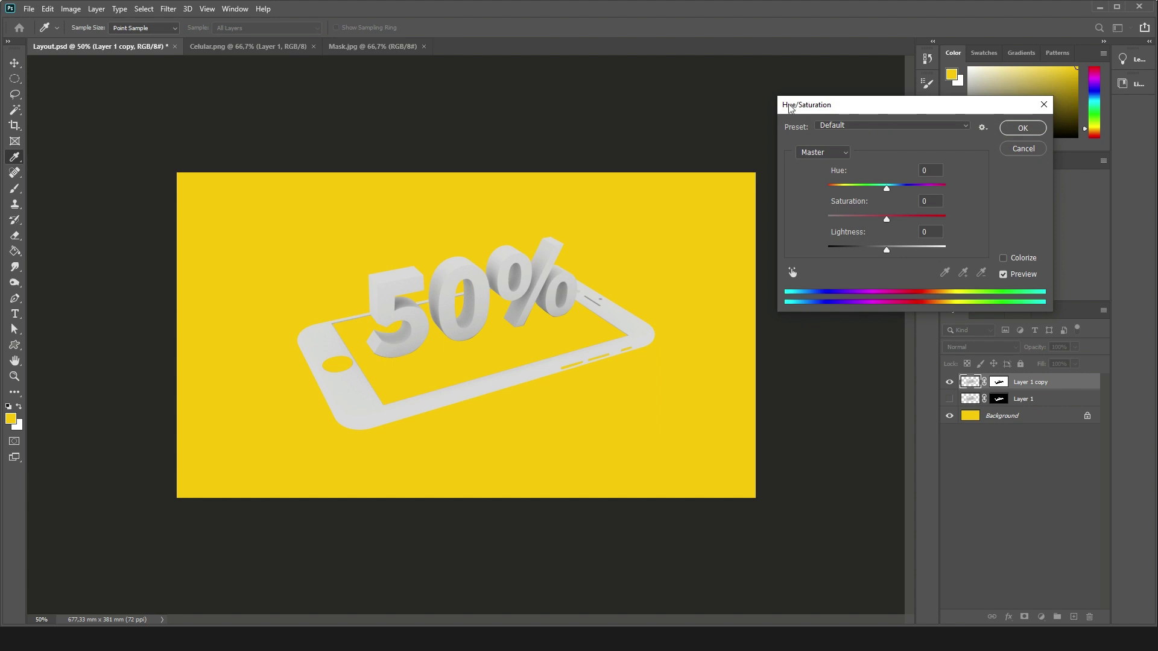
pyautogui.click(1003, 258)
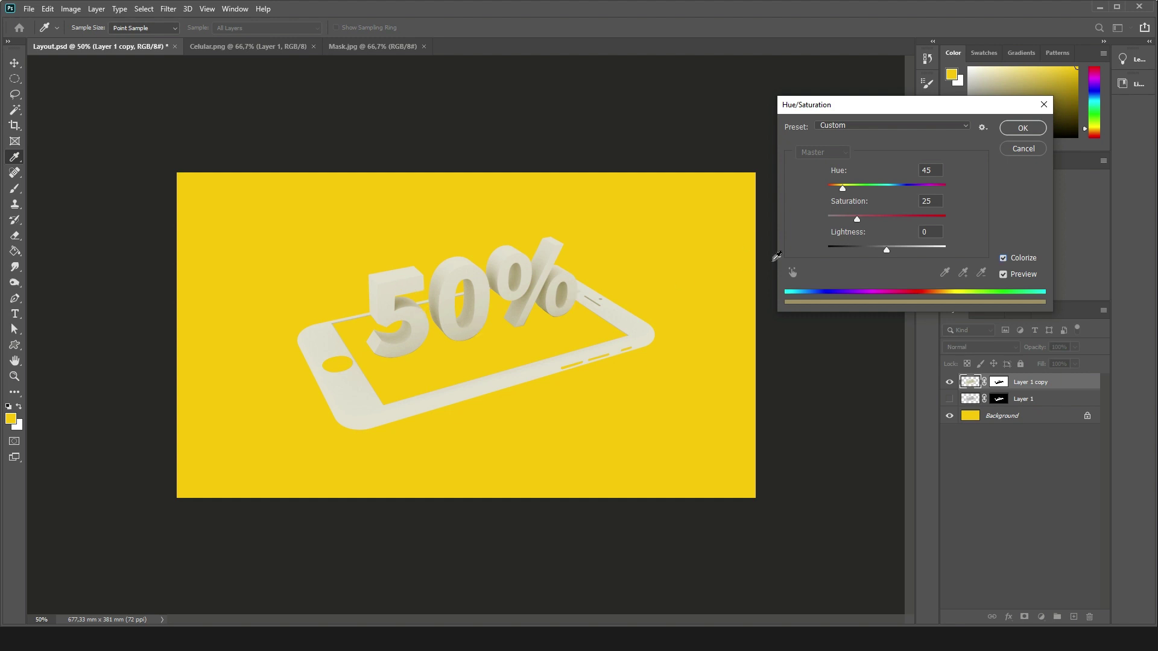
pyautogui.moveTo(882, 249)
pyautogui.mouseDown()
pyautogui.moveTo(858, 247)
pyautogui.moveTo(940, 219)
pyautogui.mouseUp()
pyautogui.moveTo(845, 247)
pyautogui.mouseDown()
pyautogui.moveTo(931, 250)
pyautogui.moveTo(866, 244)
pyautogui.mouseUp()
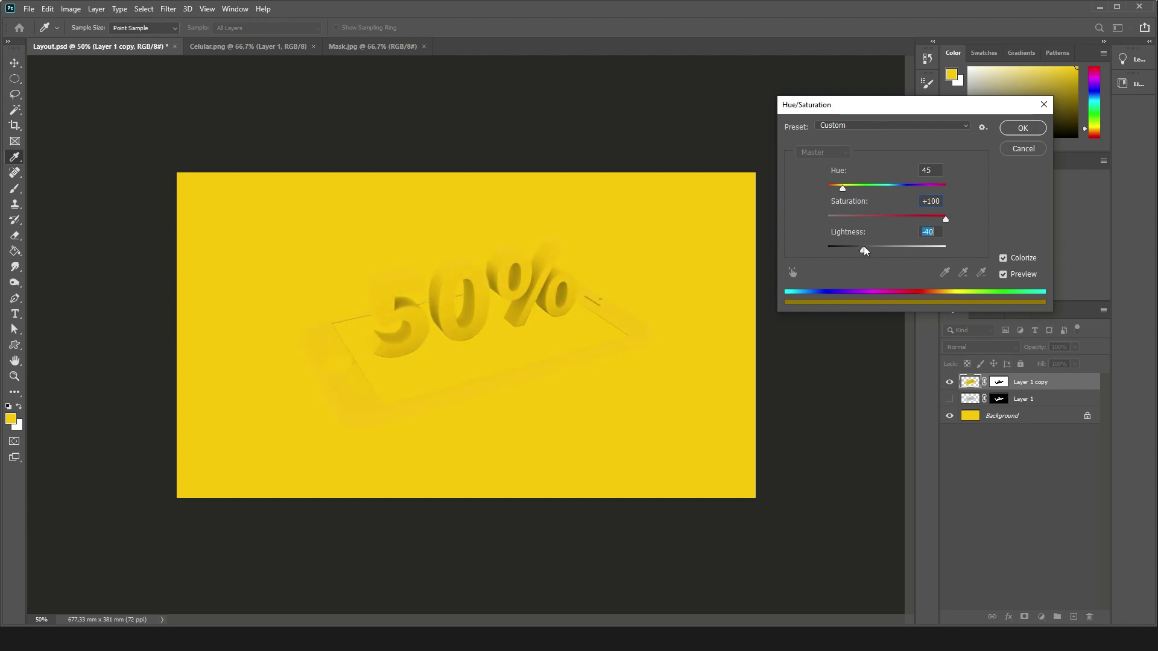
pyautogui.moveTo(843, 187); pyautogui.dragTo(897, 186)
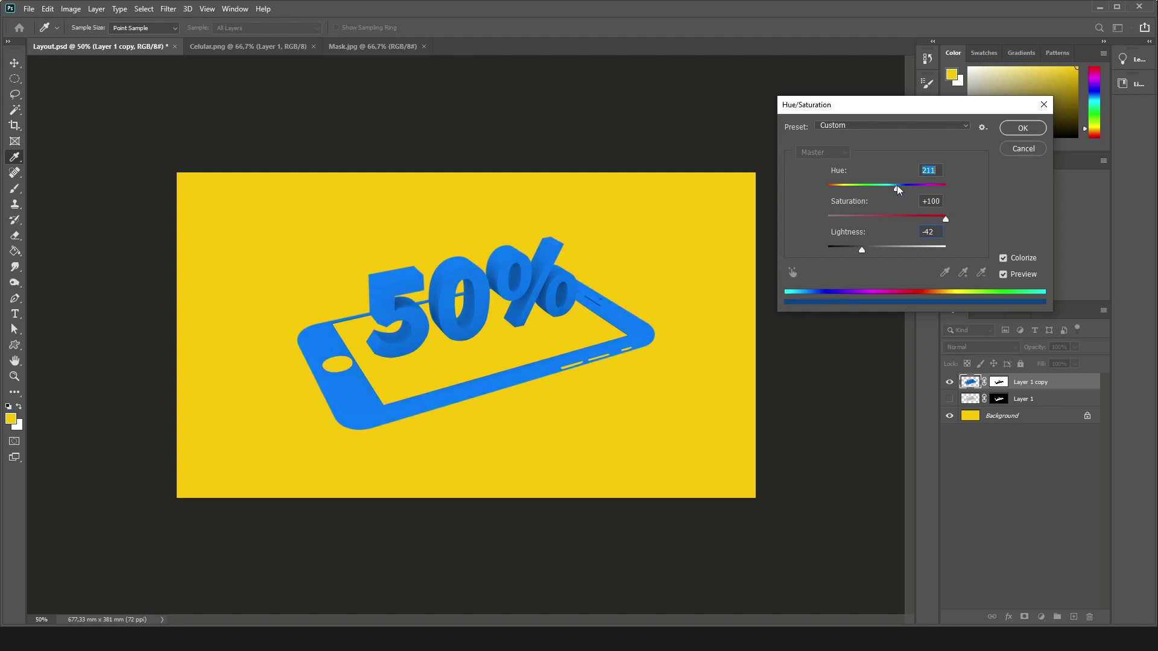
pyautogui.moveTo(897, 188); pyautogui.dragTo(896, 188)
pyautogui.moveTo(946, 219)
pyautogui.mouseDown()
pyautogui.moveTo(923, 221)
pyautogui.moveTo(900, 188)
pyautogui.mouseUp()
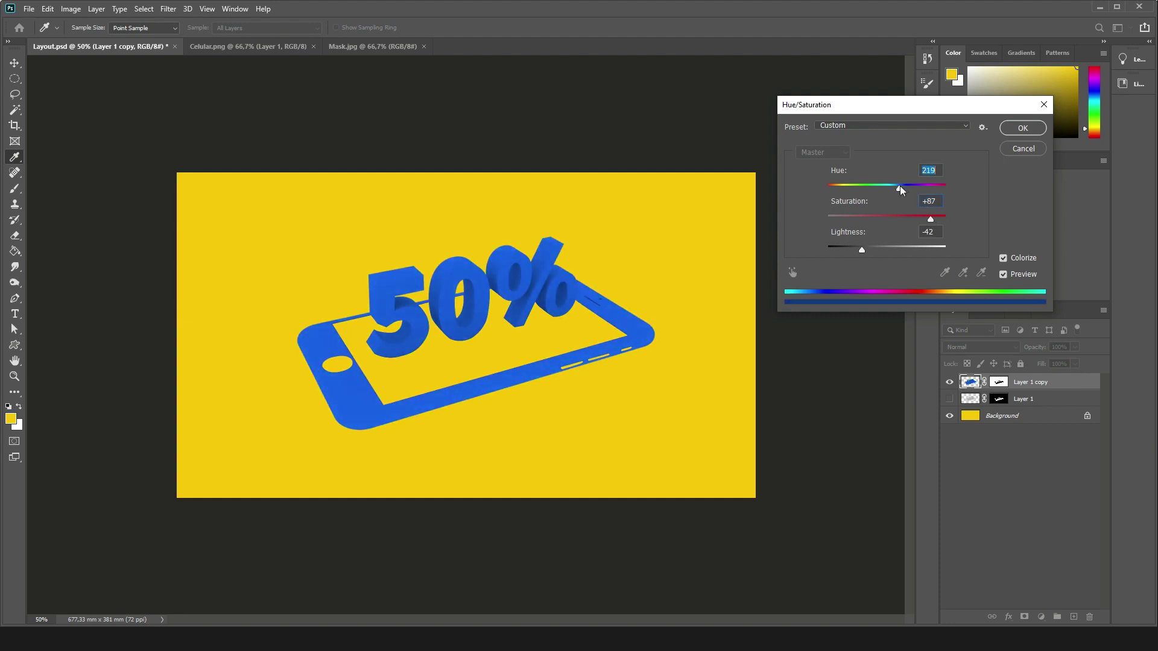
pyautogui.moveTo(861, 250); pyautogui.dragTo(871, 251)
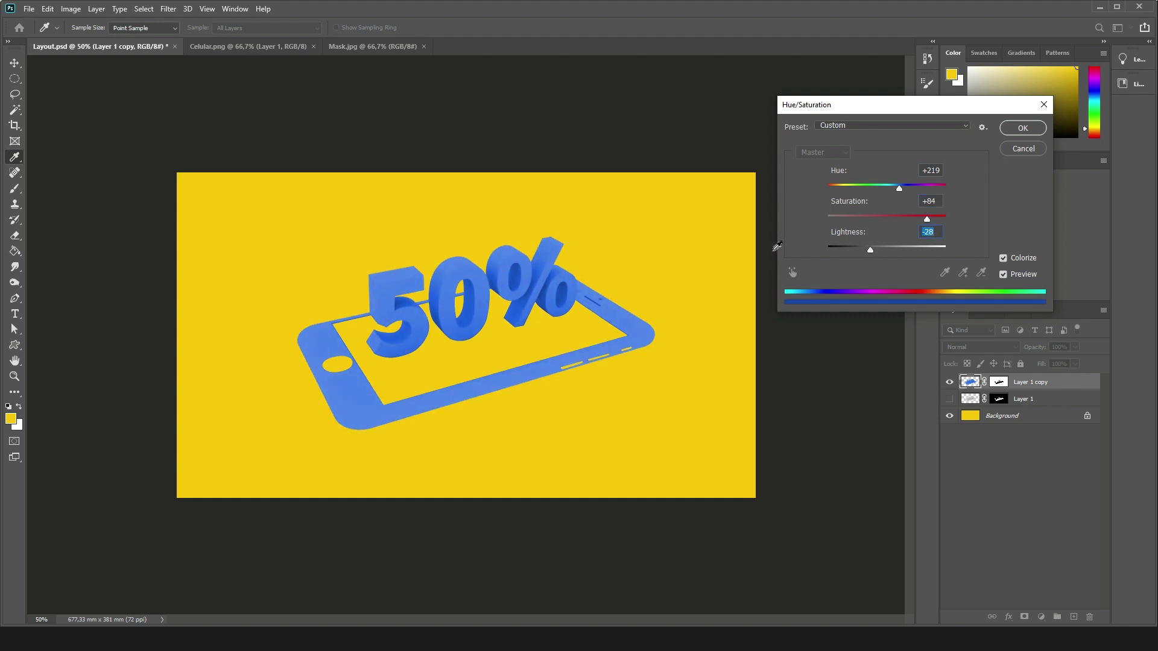
pyautogui.click(1021, 129)
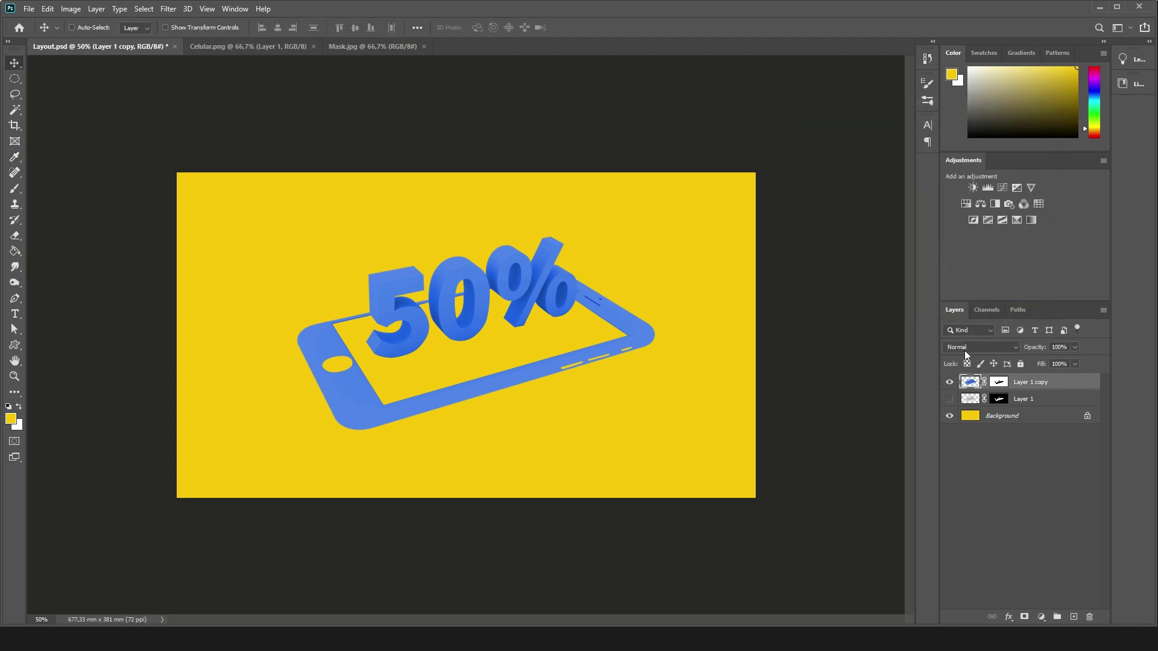
# Step: Make Layer 1 visible again and select it, revealing the grey phone screen
pyautogui.click(950, 399)
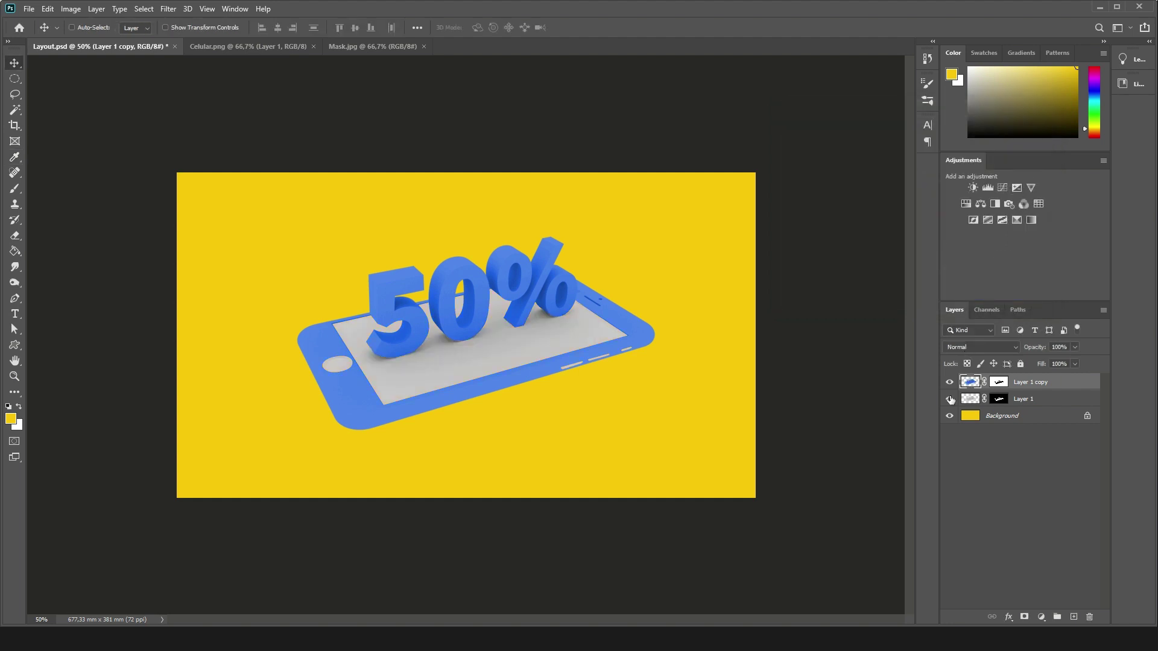
pyautogui.click(950, 399)
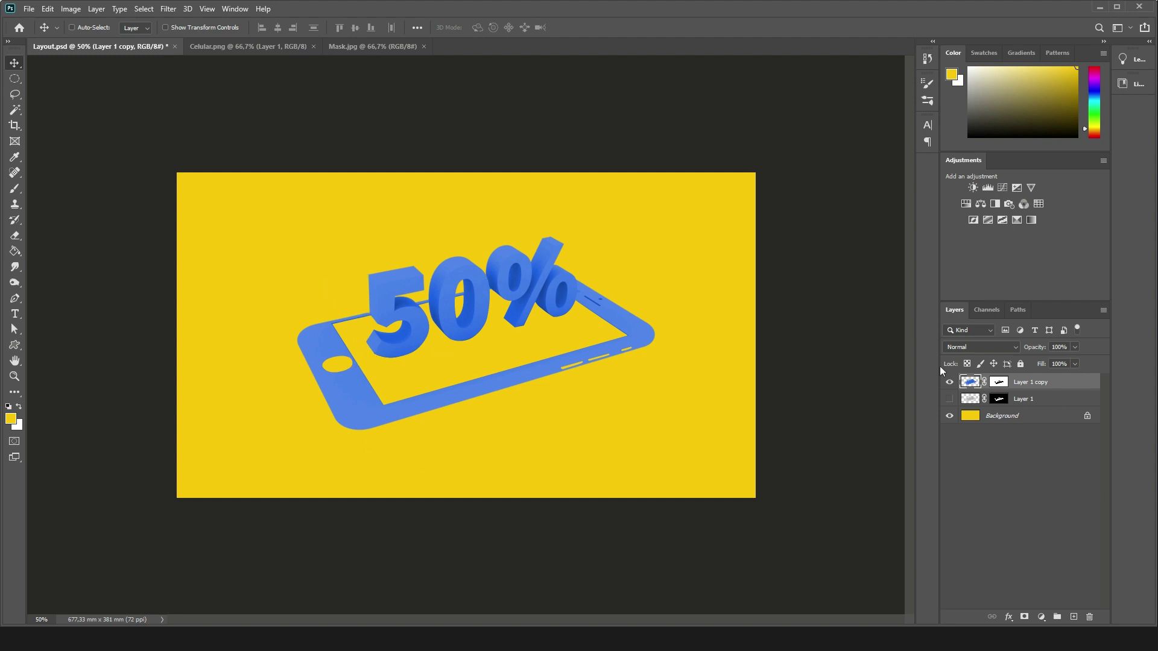
pyautogui.click(952, 398)
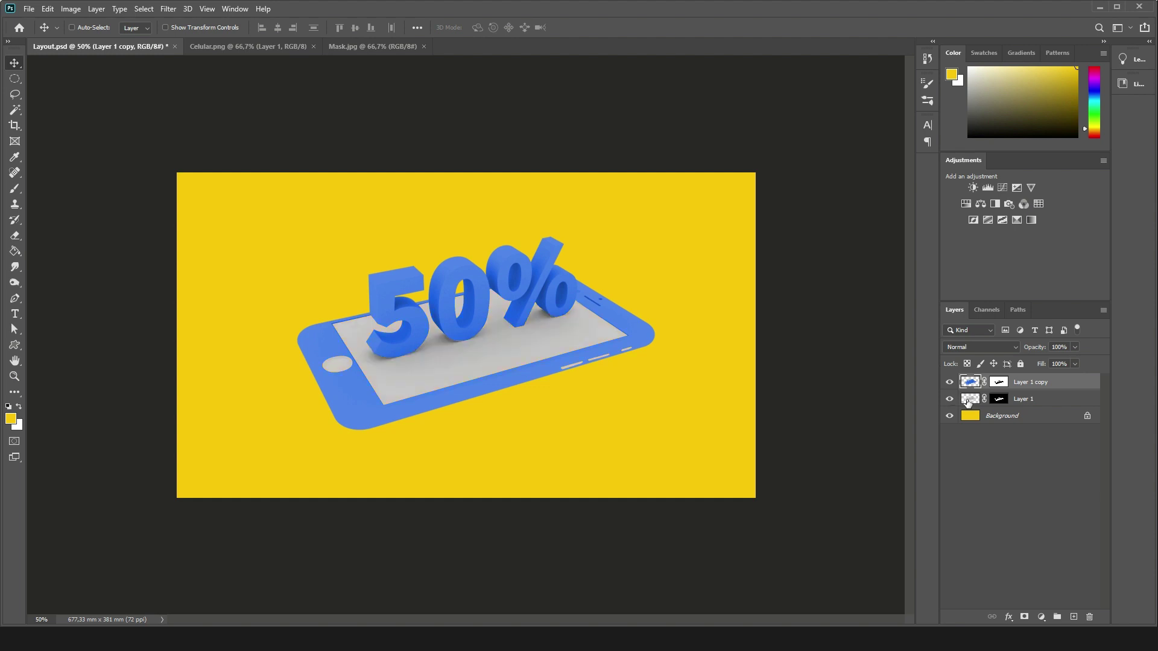
pyautogui.click(971, 400)
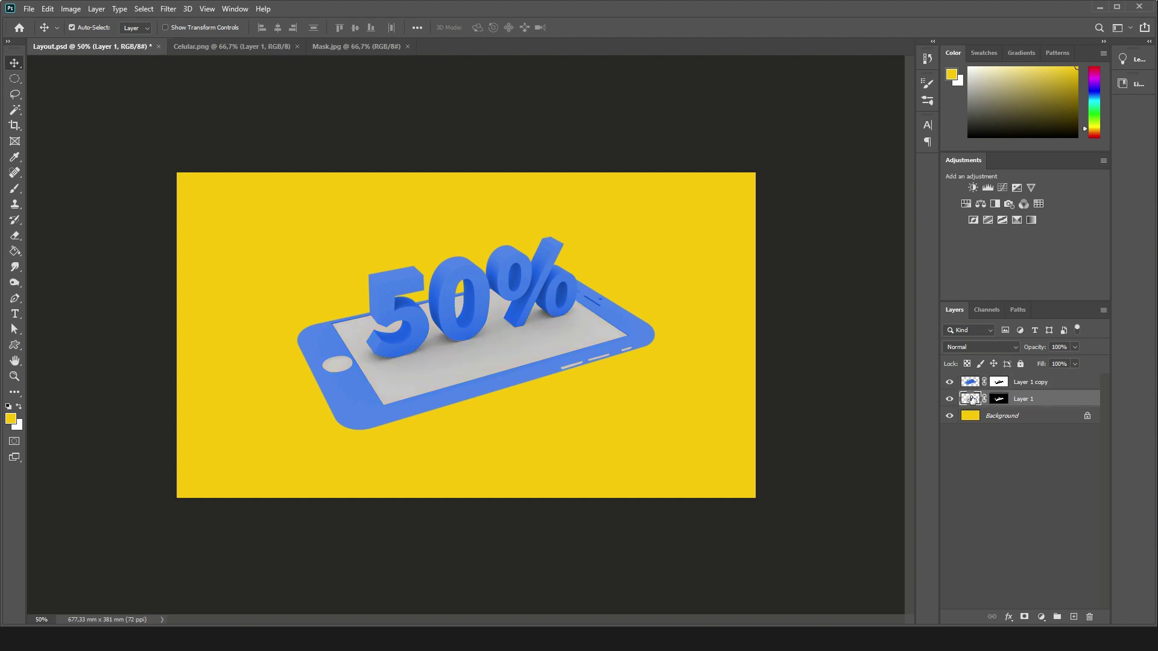
# Step: Colorize the Layer 1 screen lime yellow: Hue about +59, Saturation +100, Lightness -40
pyautogui.hotkey('ctrl', 'u')
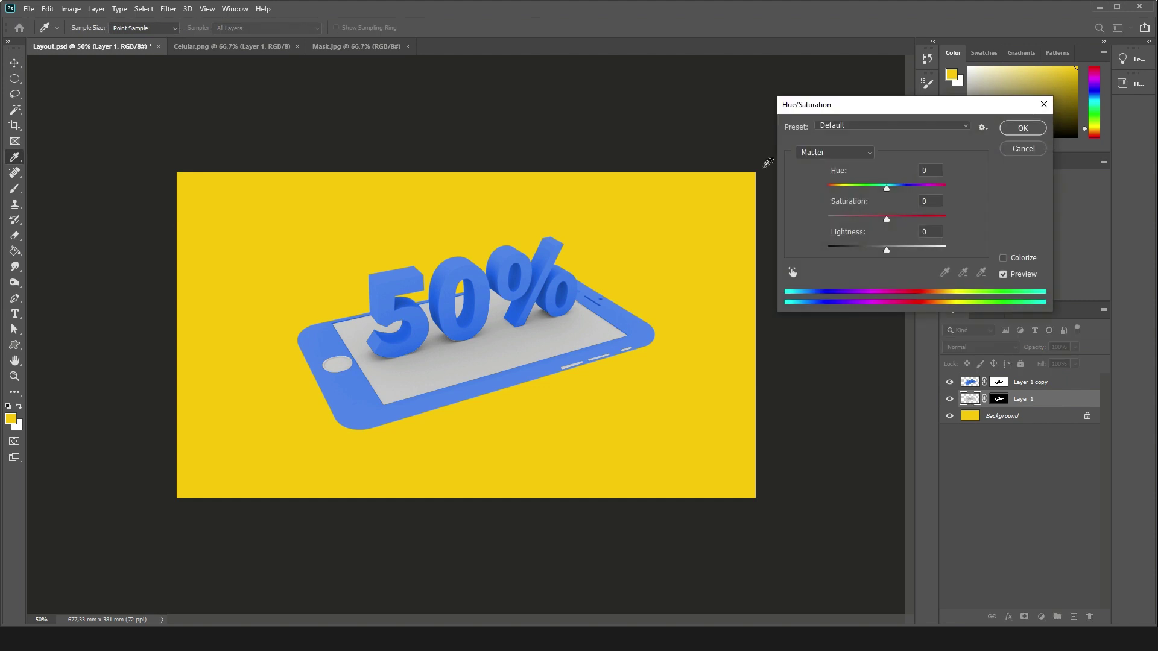
pyautogui.click(1003, 258)
pyautogui.moveTo(843, 188); pyautogui.dragTo(854, 188)
pyautogui.moveTo(886, 250)
pyautogui.mouseDown()
pyautogui.moveTo(864, 252)
pyautogui.moveTo(960, 222)
pyautogui.mouseUp()
pyautogui.moveTo(854, 188); pyautogui.dragTo(845, 188)
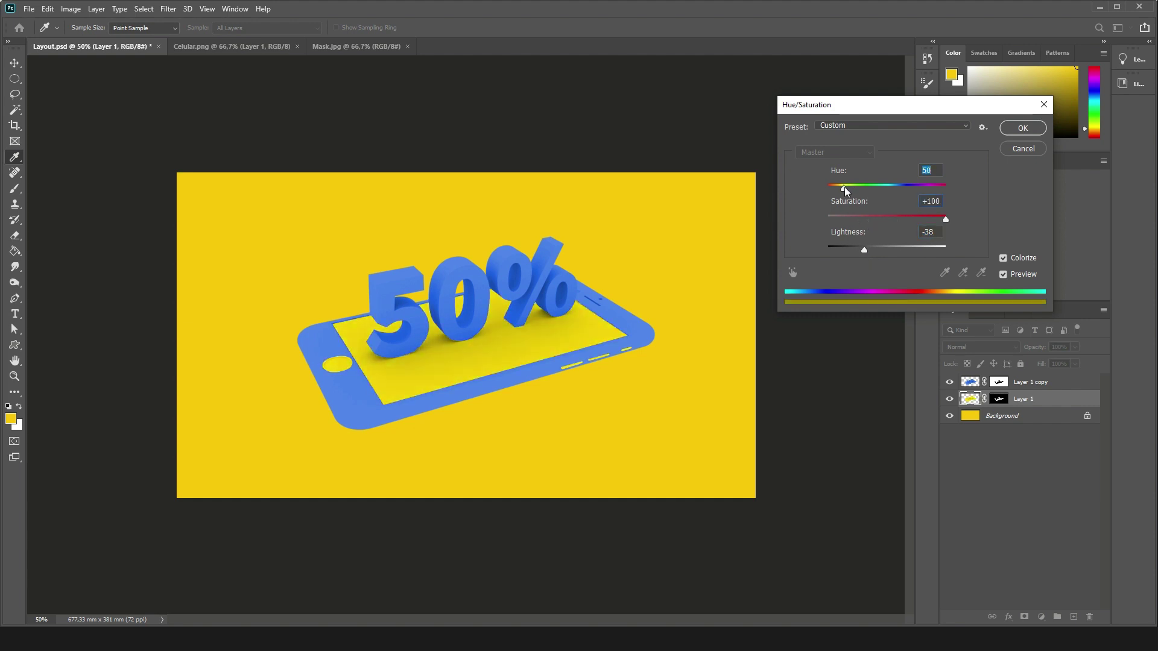
pyautogui.moveTo(845, 187); pyautogui.dragTo(847, 187)
pyautogui.moveTo(867, 250); pyautogui.dragTo(870, 249)
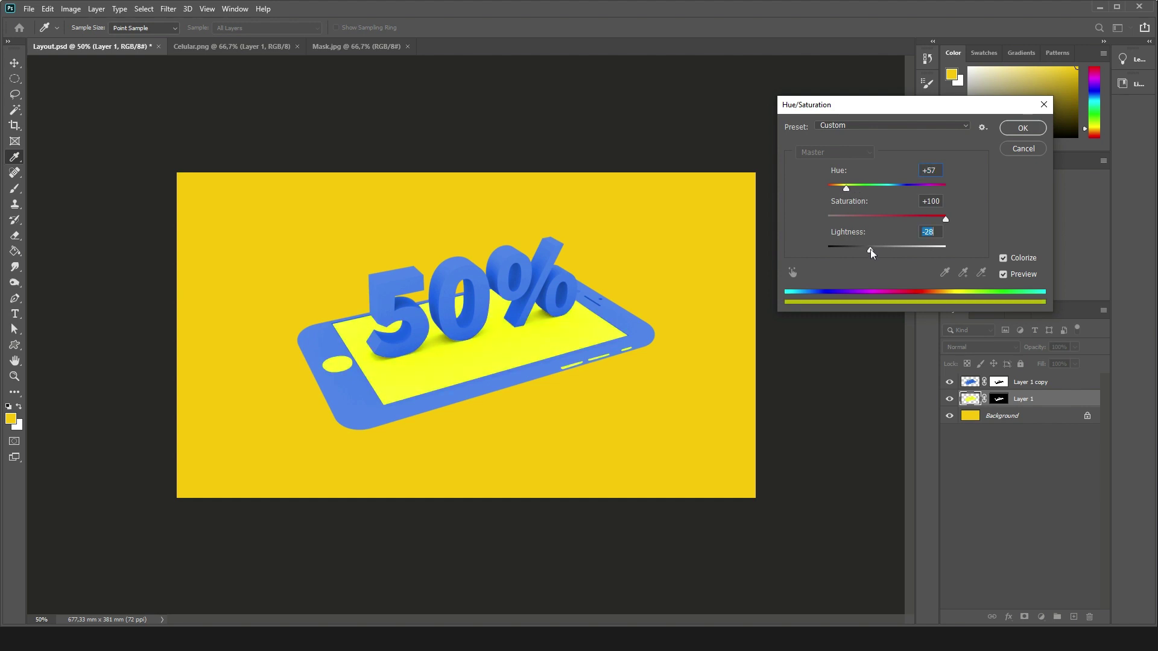
pyautogui.moveTo(847, 188); pyautogui.dragTo(848, 189)
pyautogui.moveTo(869, 249); pyautogui.dragTo(864, 250)
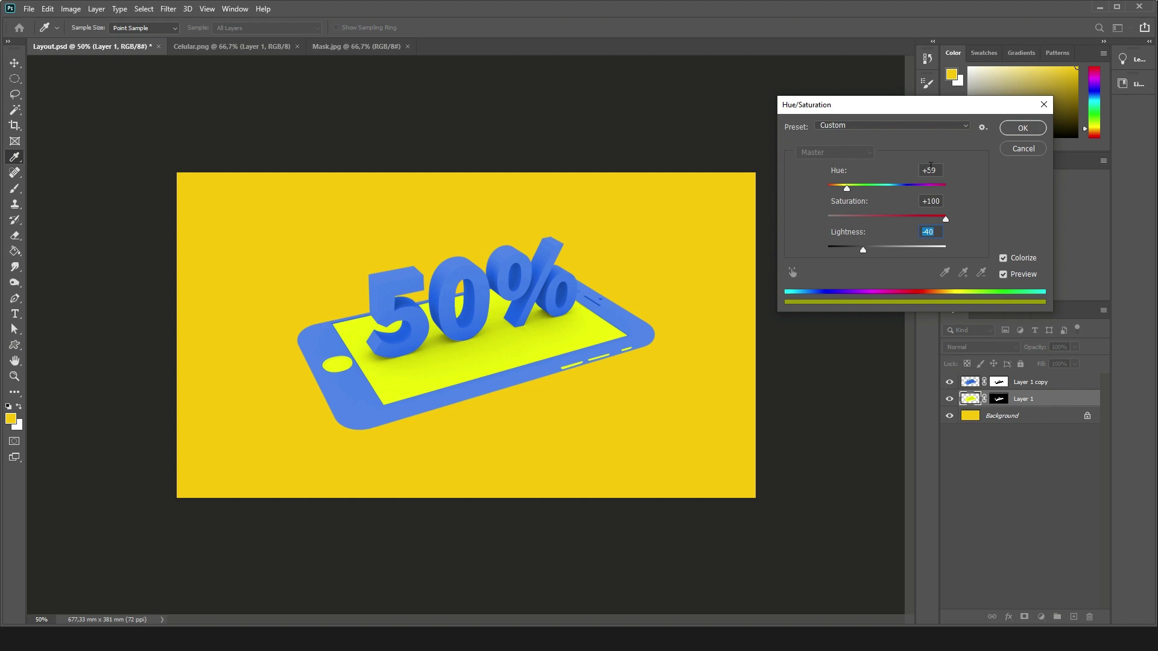
pyautogui.click(1021, 129)
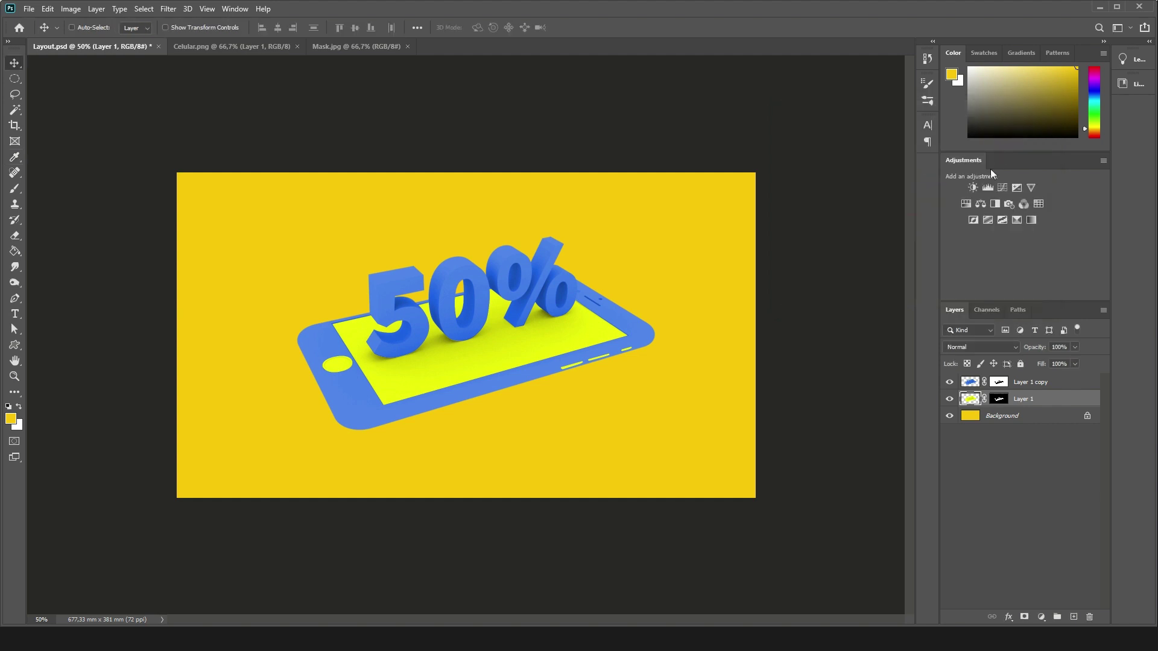
# Step: Apply another Hue/Saturation pass: Hue about -14, with higher Saturation and Lightness
pyautogui.hotkey('ctrl', 'u')
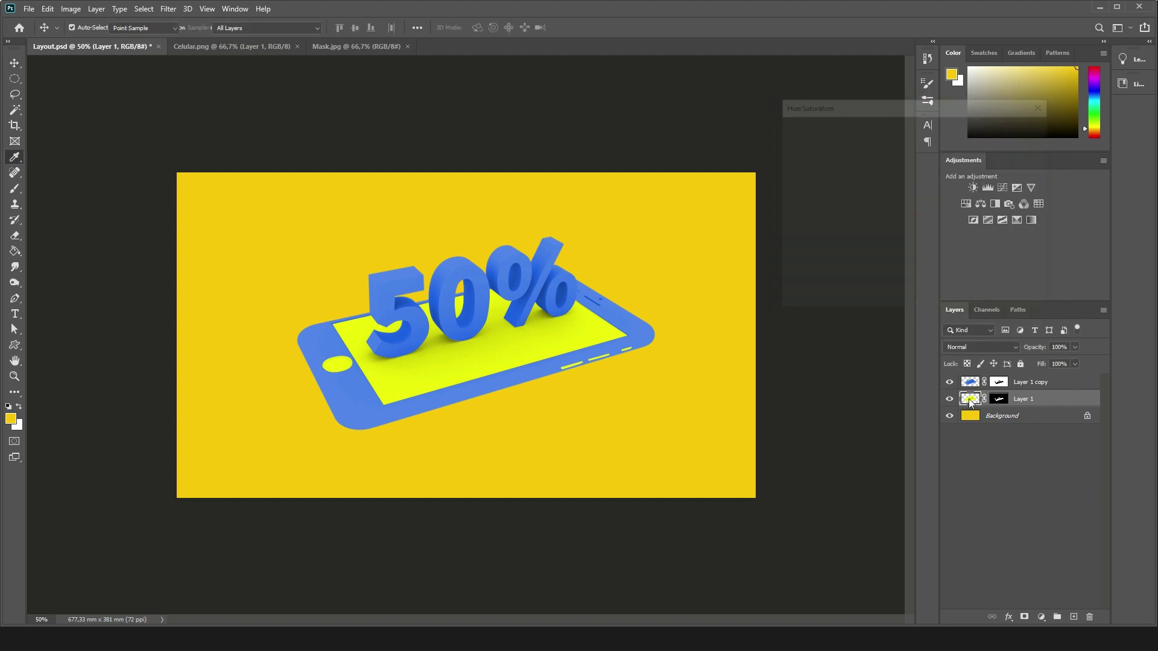
pyautogui.moveTo(886, 187); pyautogui.dragTo(894, 219)
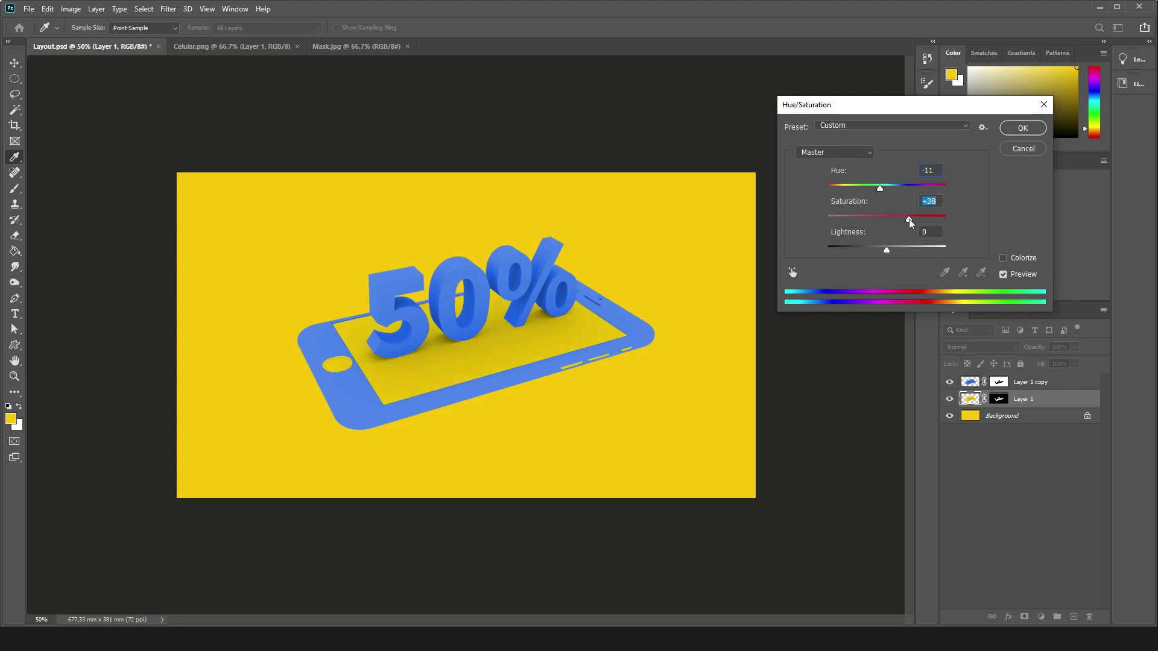
pyautogui.click(878, 187)
pyautogui.moveTo(880, 187); pyautogui.dragTo(879, 187)
pyautogui.moveTo(886, 249)
pyautogui.mouseDown()
pyautogui.moveTo(900, 249)
pyautogui.moveTo(903, 219)
pyautogui.moveTo(878, 187)
pyautogui.mouseUp()
pyautogui.moveTo(896, 249); pyautogui.dragTo(901, 251)
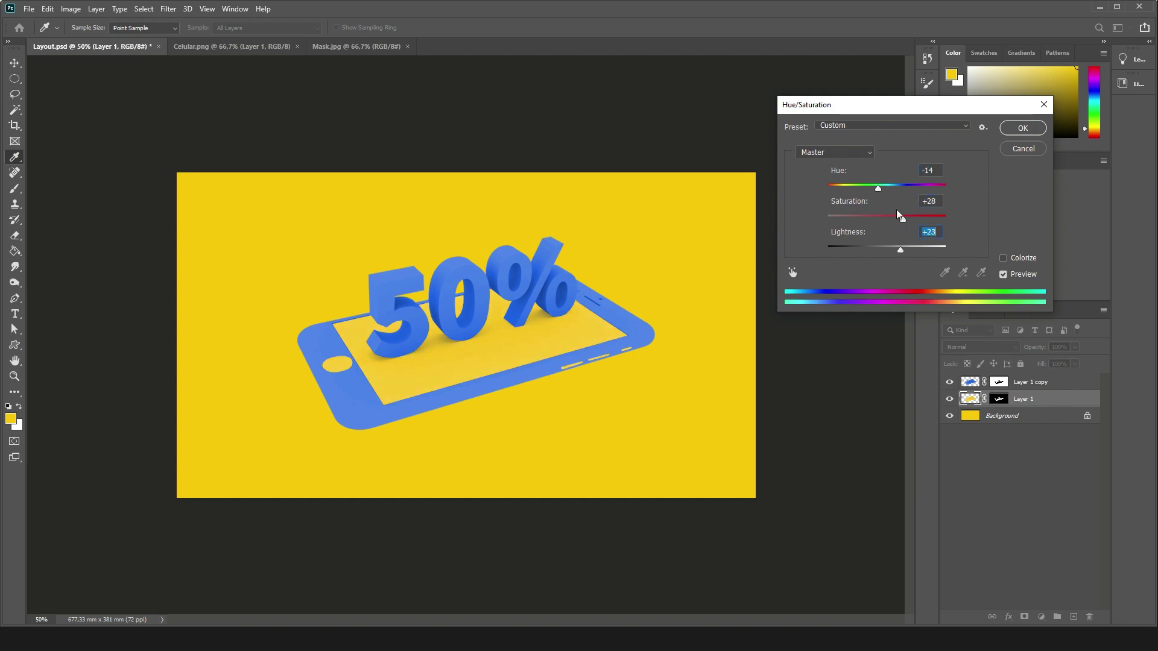
pyautogui.moveTo(903, 218); pyautogui.dragTo(910, 220)
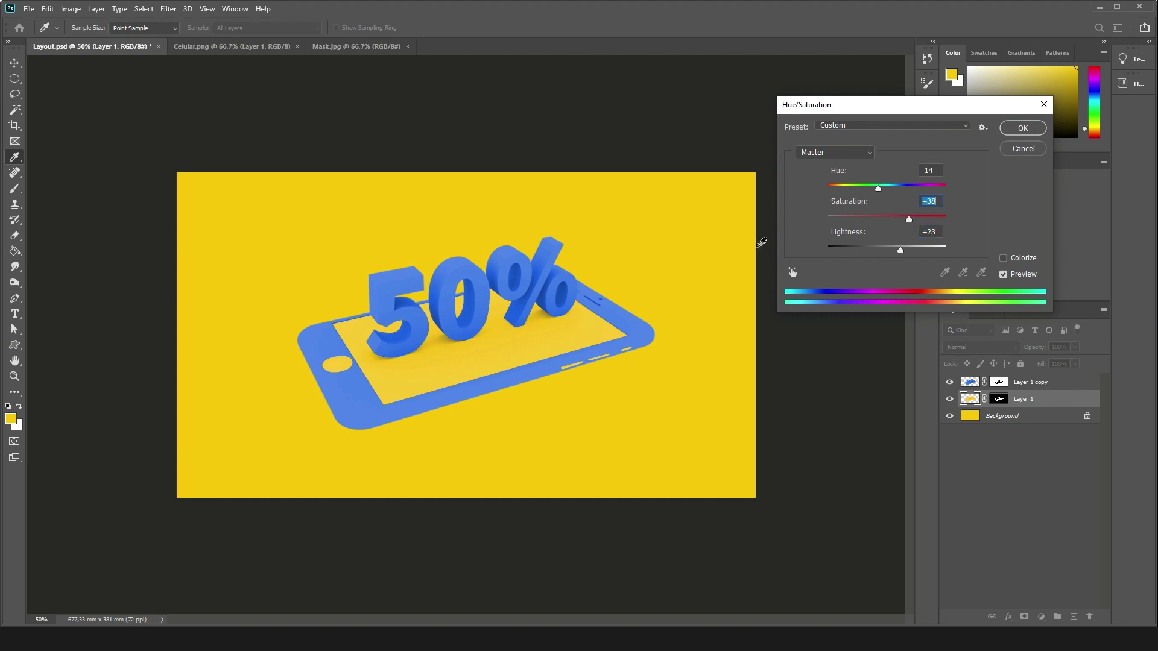
pyautogui.click(1023, 128)
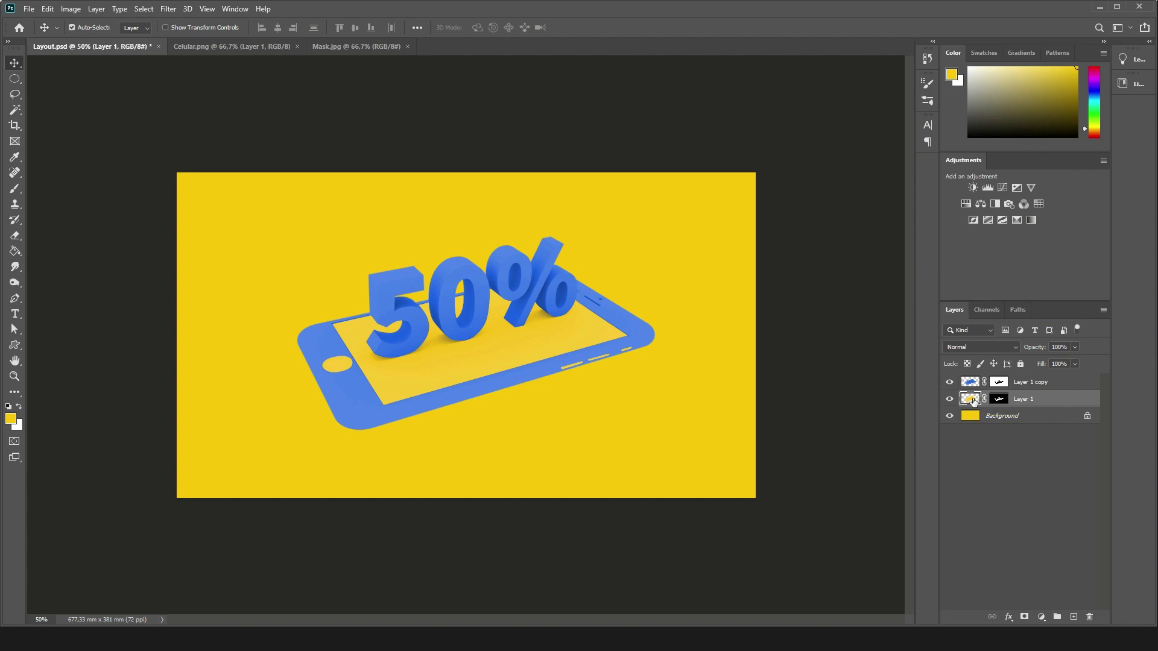
pyautogui.hotkey('ctrl', 'l')
# Step: Apply Levels to the yellow screen with input levels about 17 / 1.00 / 216, output 0–255
pyautogui.moveTo(790, 237); pyautogui.dragTo(745, 233)
pyautogui.moveTo(637, 237); pyautogui.dragTo(648, 237)
pyautogui.moveTo(752, 236); pyautogui.dragTo(768, 238)
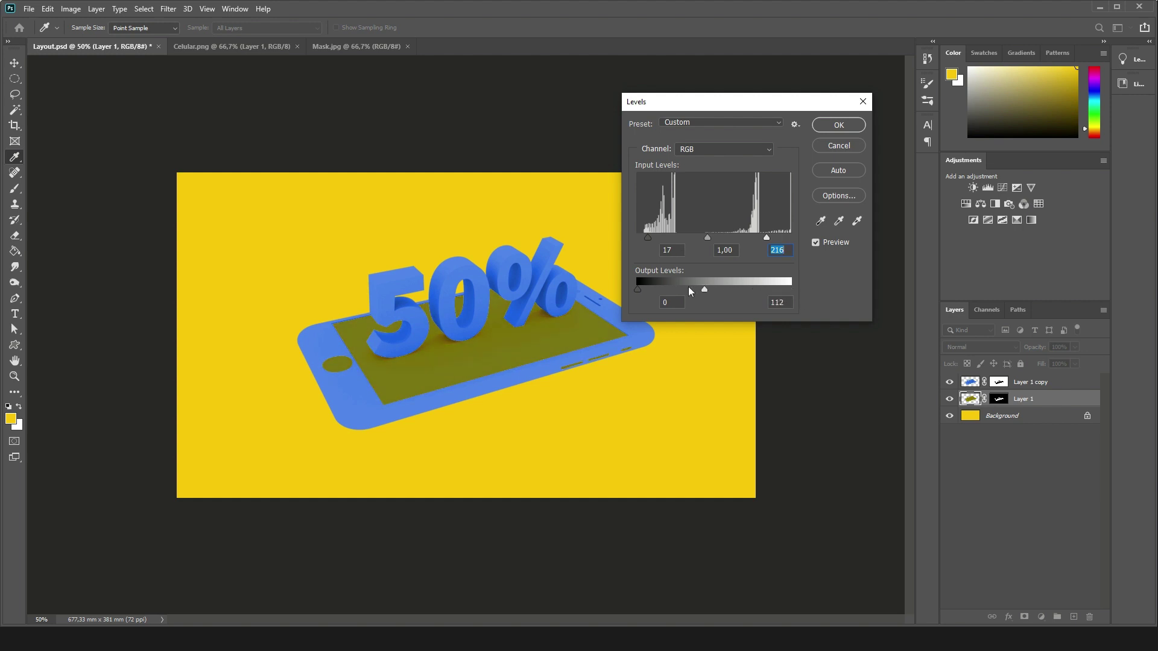
pyautogui.press('Tab')
pyautogui.press('Tab')
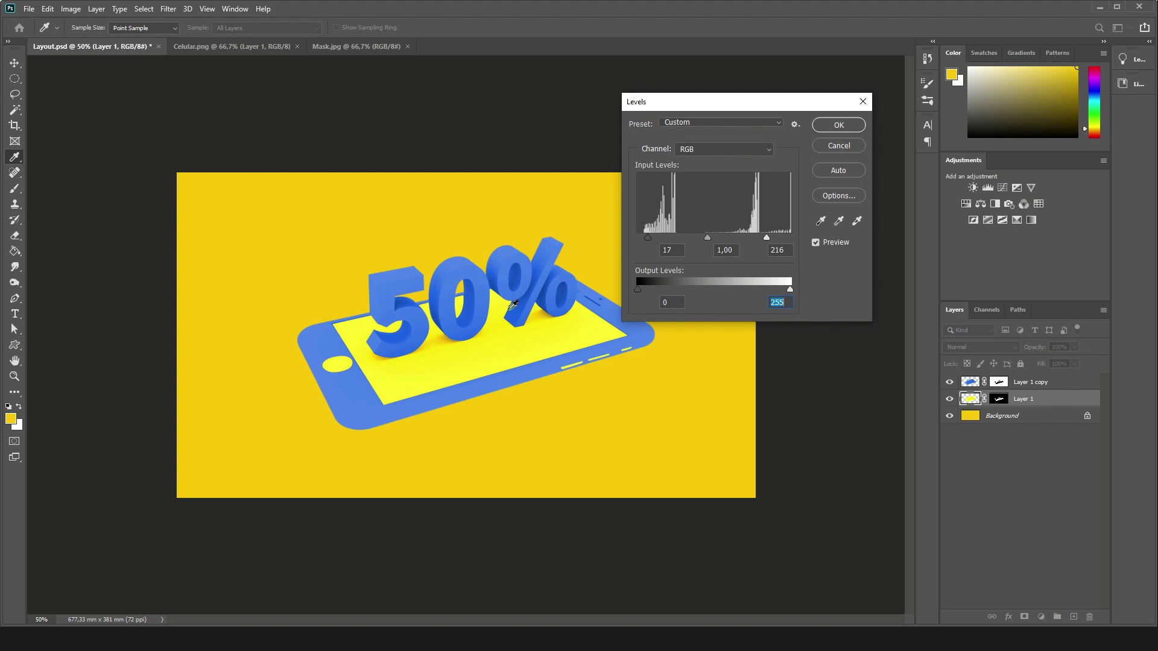
pyautogui.click(845, 125)
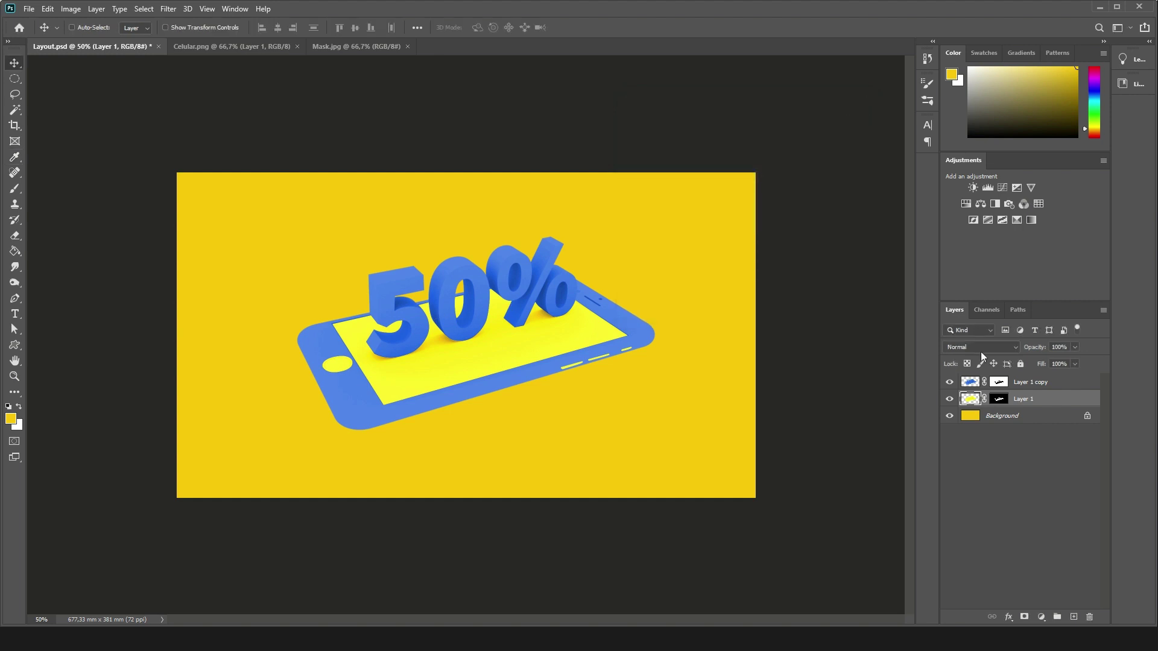
pyautogui.click(972, 384)
# Step: Open Levels on Layer 1 copy and try different shadow and highlight input points
pyautogui.hotkey('ctrl', 'l')
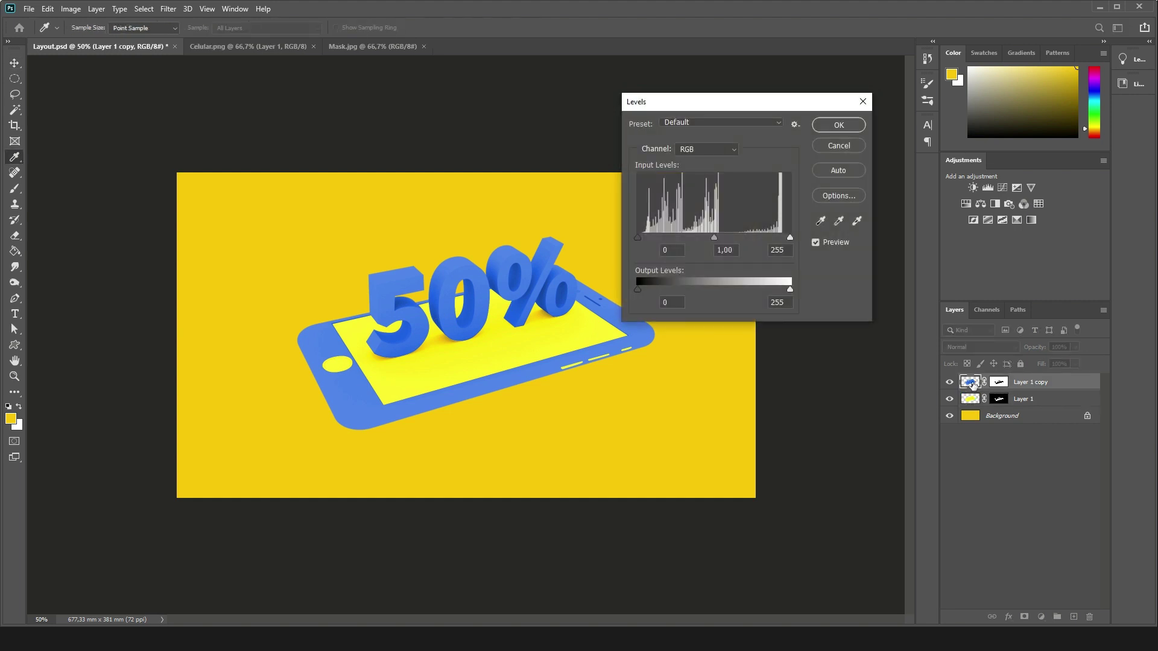
pyautogui.moveTo(790, 237); pyautogui.dragTo(776, 240)
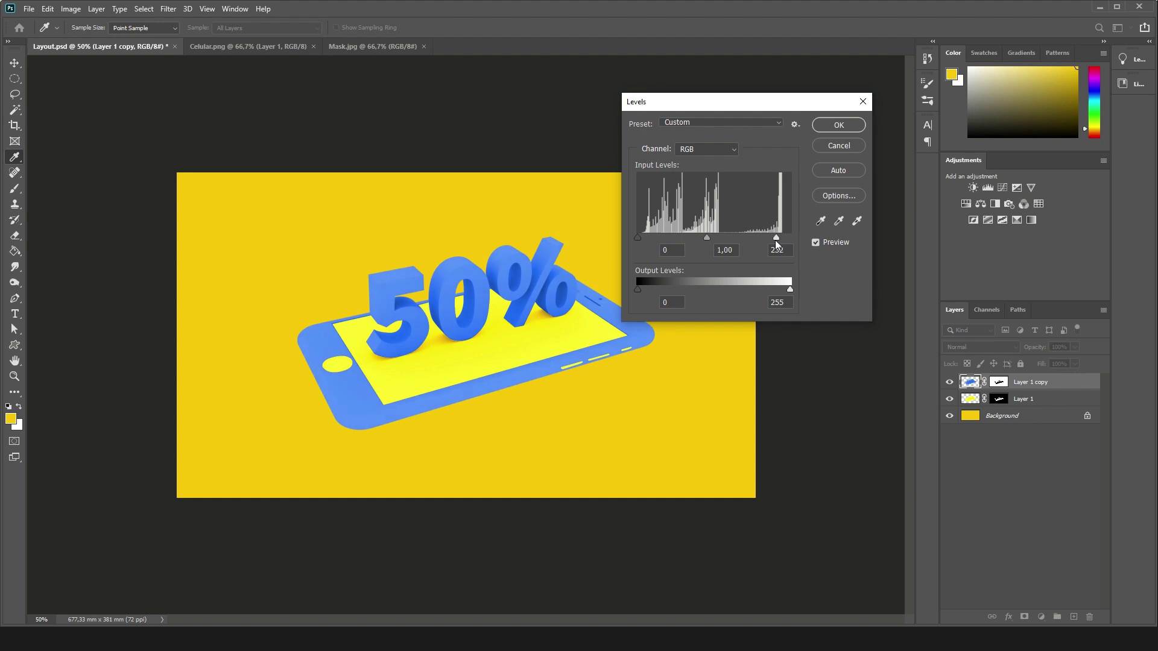
pyautogui.moveTo(637, 238); pyautogui.dragTo(647, 239)
pyautogui.moveTo(775, 238)
pyautogui.mouseDown()
pyautogui.moveTo(710, 238)
pyautogui.moveTo(801, 241)
pyautogui.mouseUp()
pyautogui.moveTo(647, 237); pyautogui.dragTo(621, 237)
pyautogui.moveTo(790, 289)
pyautogui.mouseDown()
pyautogui.moveTo(692, 286)
pyautogui.moveTo(791, 289)
pyautogui.mouseUp()
pyautogui.moveTo(647, 291)
pyautogui.mouseDown()
pyautogui.moveTo(717, 291)
pyautogui.moveTo(620, 287)
pyautogui.mouseUp()
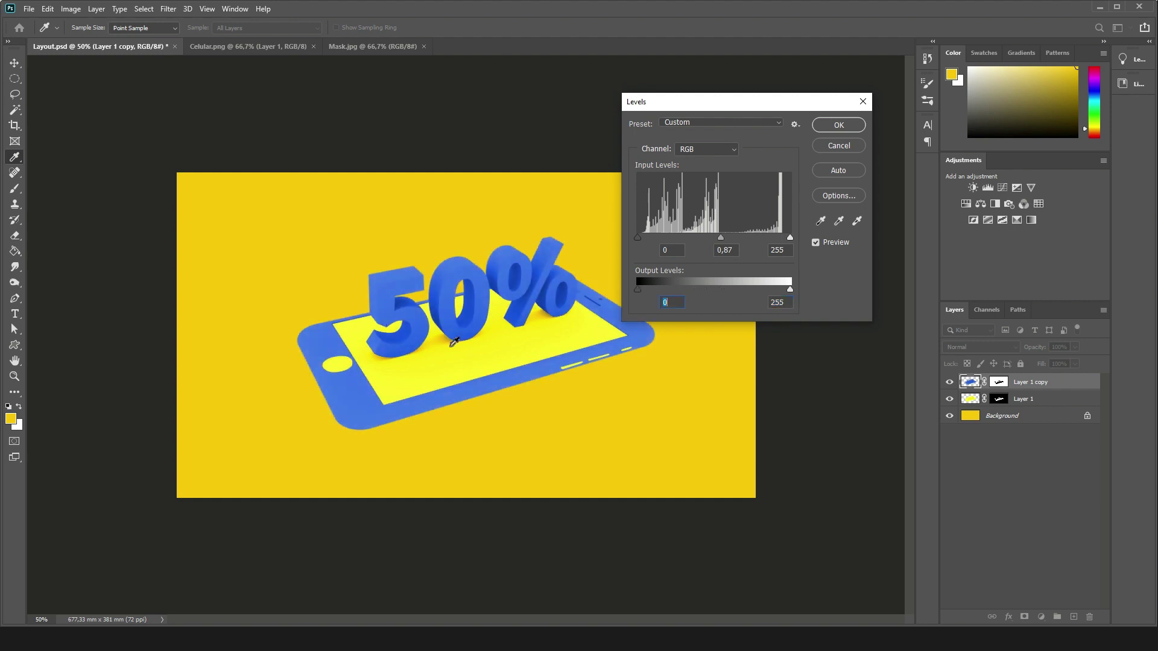
# Step: Settle the Layer 1 copy Levels at inputs 22 / 0.92 / 240 and apply it
pyautogui.moveTo(784, 238); pyautogui.dragTo(777, 237)
pyautogui.moveTo(638, 237); pyautogui.dragTo(648, 238)
pyautogui.click(650, 236)
pyautogui.moveTo(777, 237); pyautogui.dragTo(719, 237)
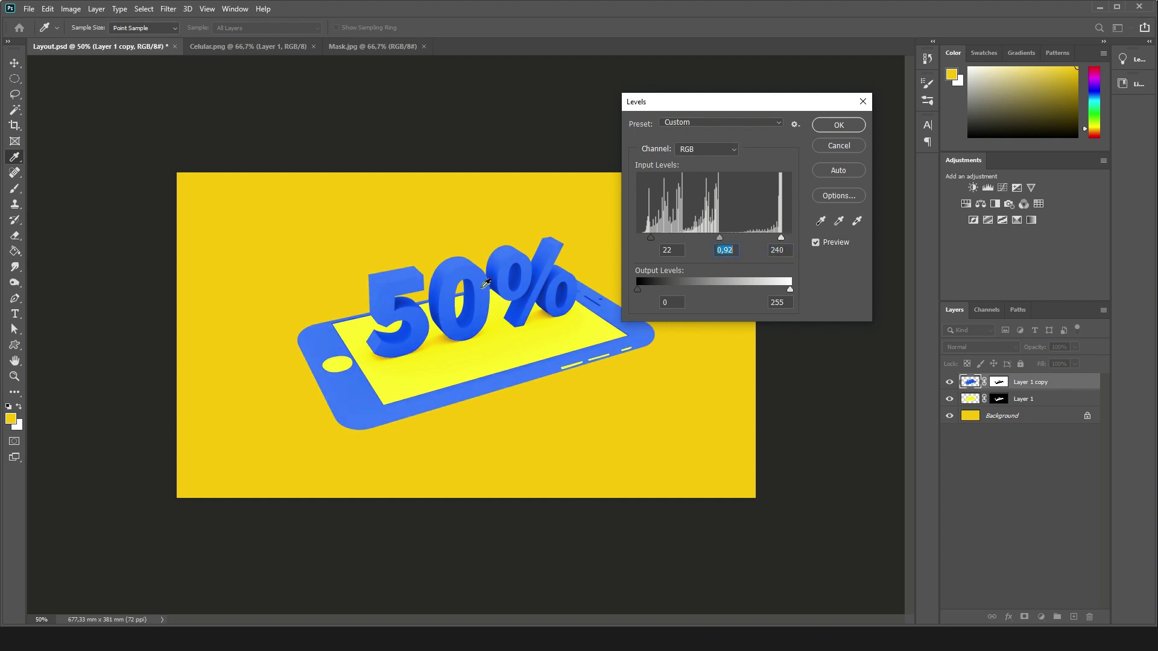
pyautogui.click(841, 124)
pyautogui.press('v')
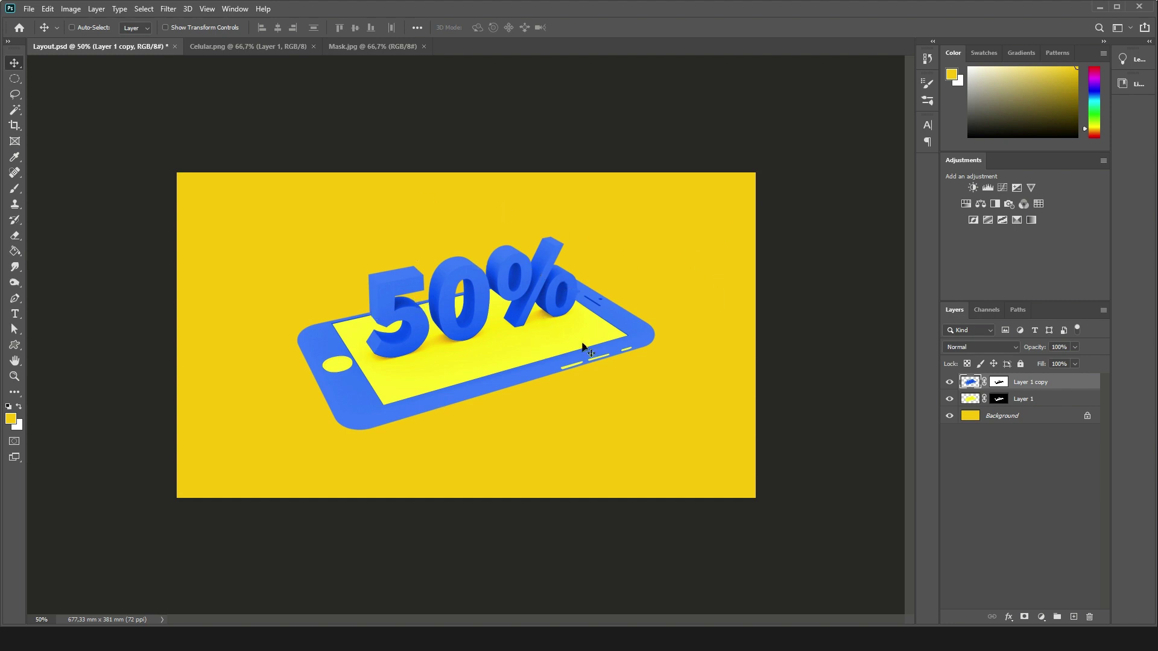
# Step: Add an empty Layer 2 above the Background and switch to the Gradient Tool
pyautogui.click(1050, 416)
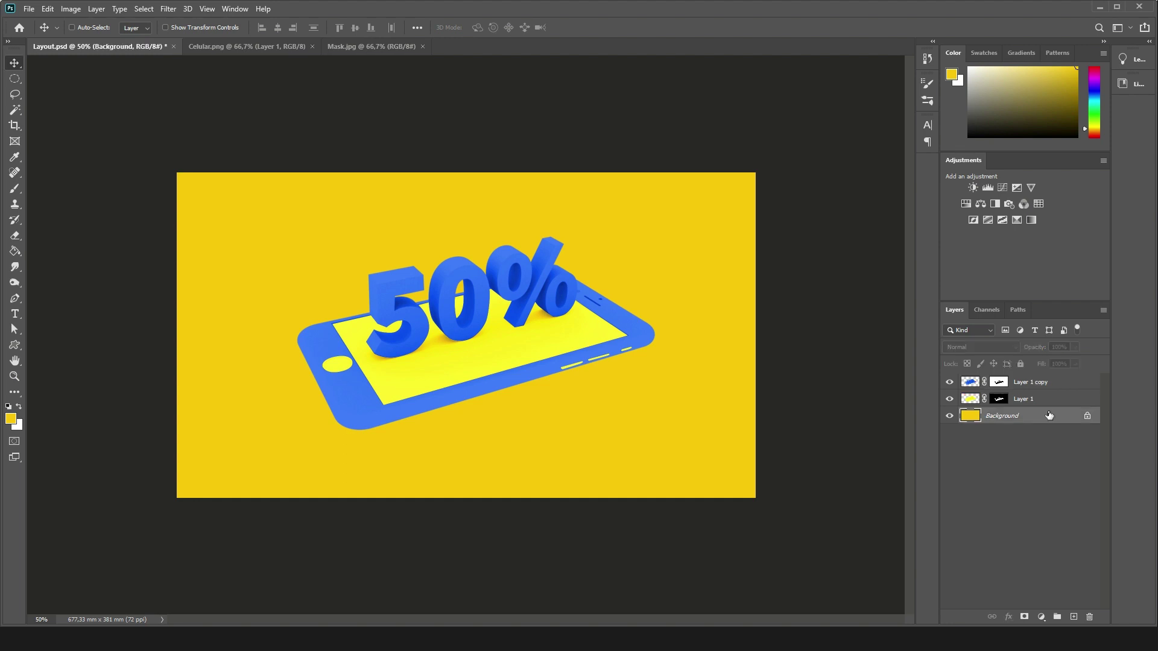
pyautogui.click(1073, 617)
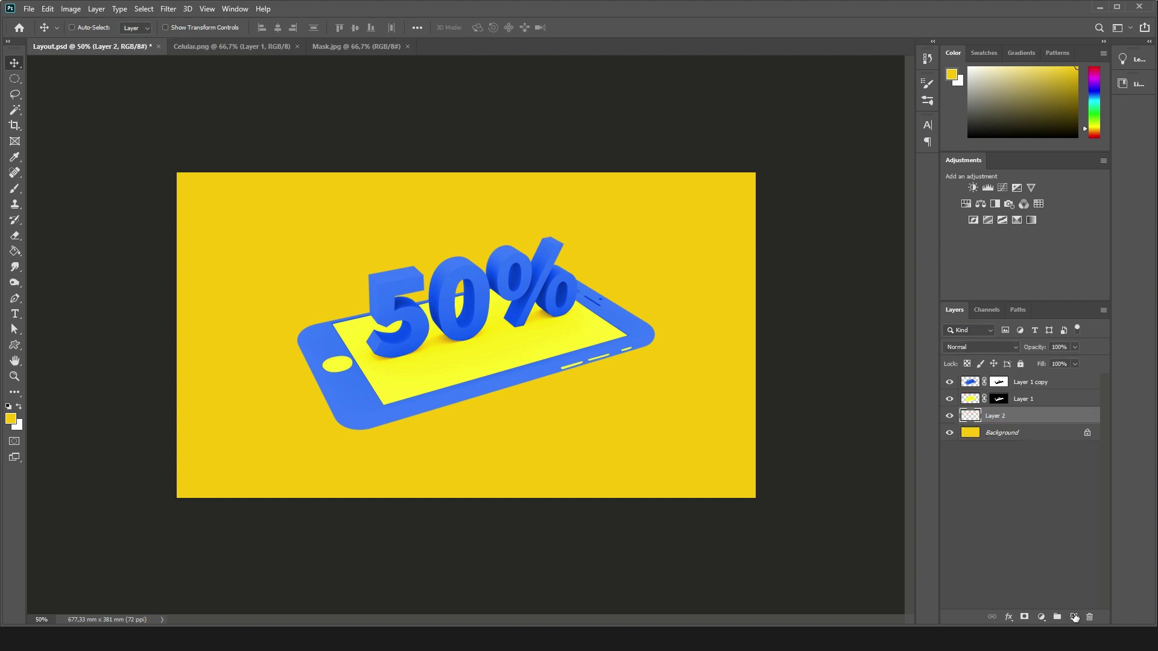
pyautogui.click(14, 251)
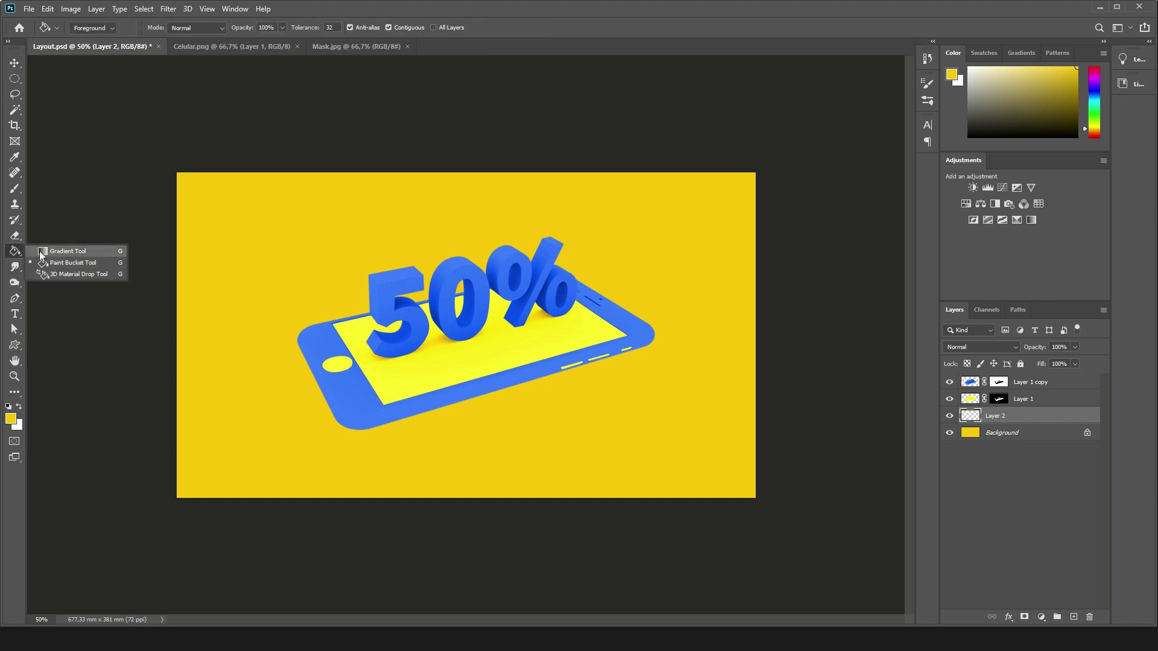
pyautogui.click(51, 250)
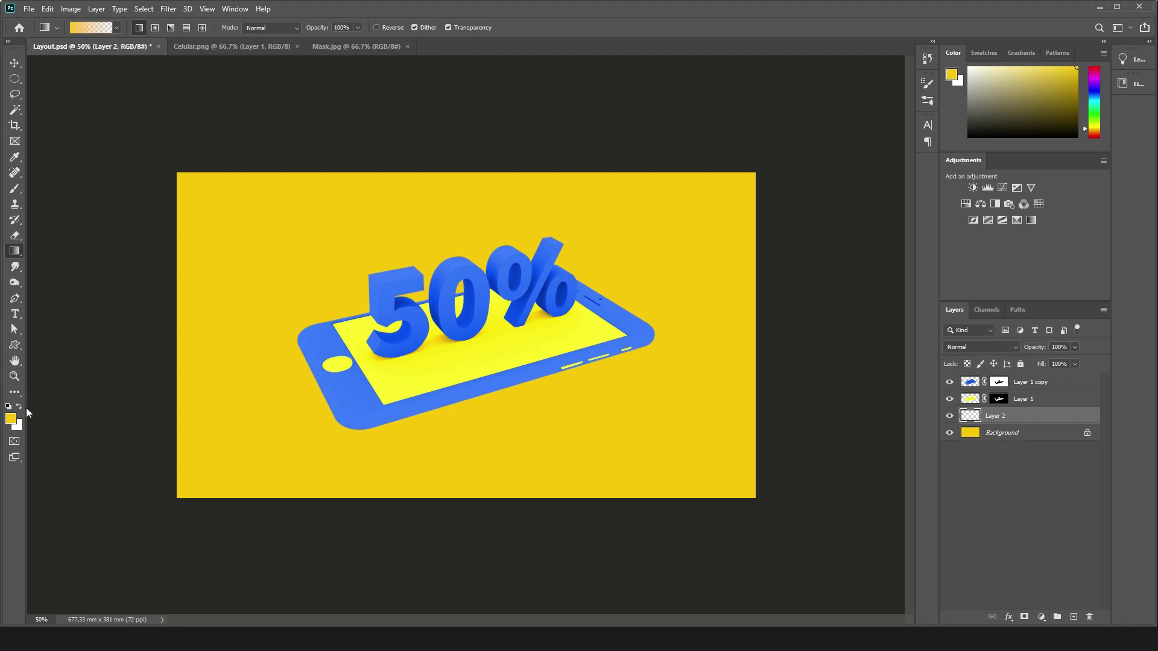
# Step: Set the foreground colour to white (#ffffff)
pyautogui.click(10, 419)
pyautogui.moveTo(786, 256); pyautogui.dragTo(722, 96)
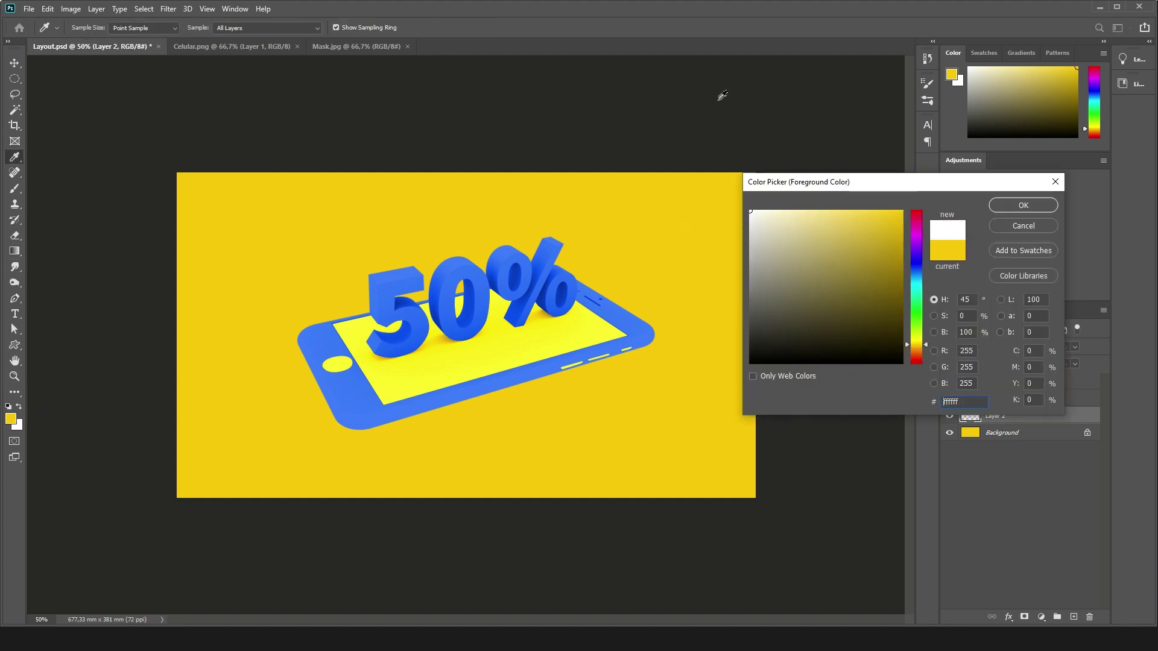
pyautogui.press('Return')
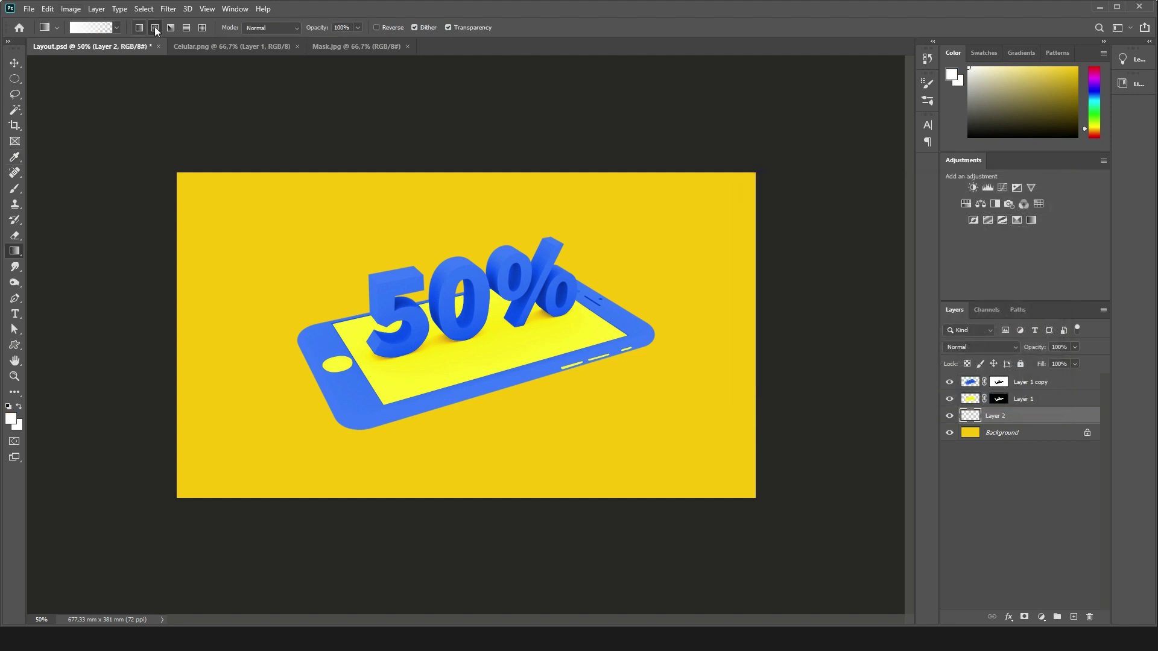
# Step: Try several white linear gradients on Layer 2, then undo them all
pyautogui.click(139, 27)
pyautogui.moveTo(264, 252); pyautogui.dragTo(493, 243)
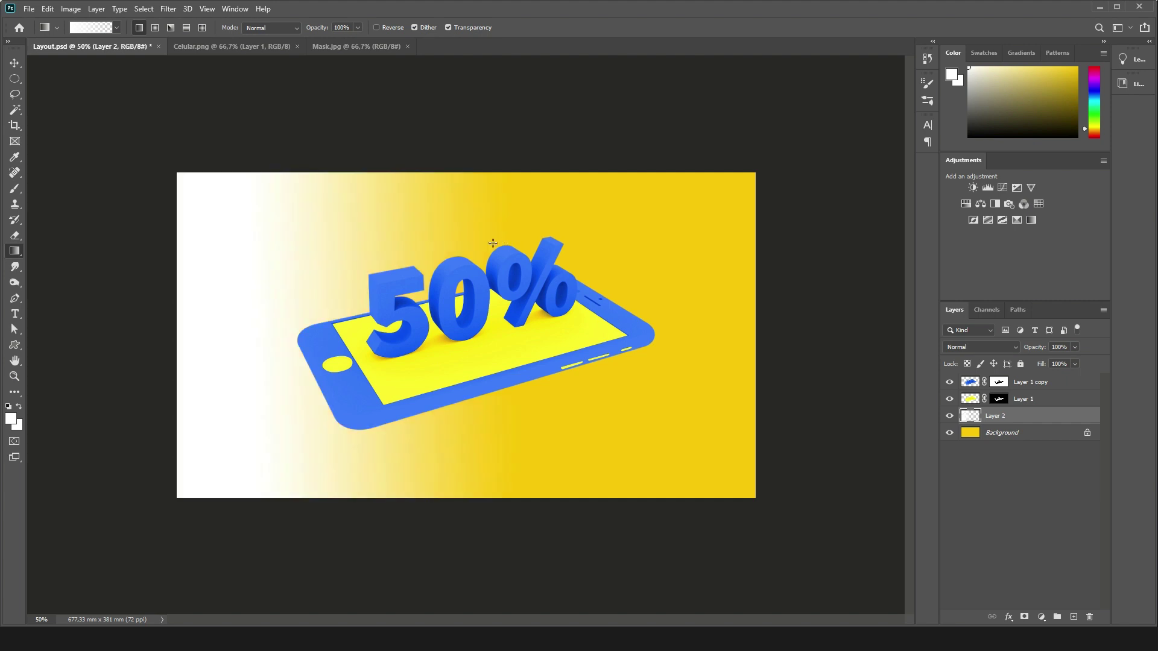
pyautogui.hotkey('ctrl', 'z')
pyautogui.moveTo(264, 252); pyautogui.dragTo(490, 243)
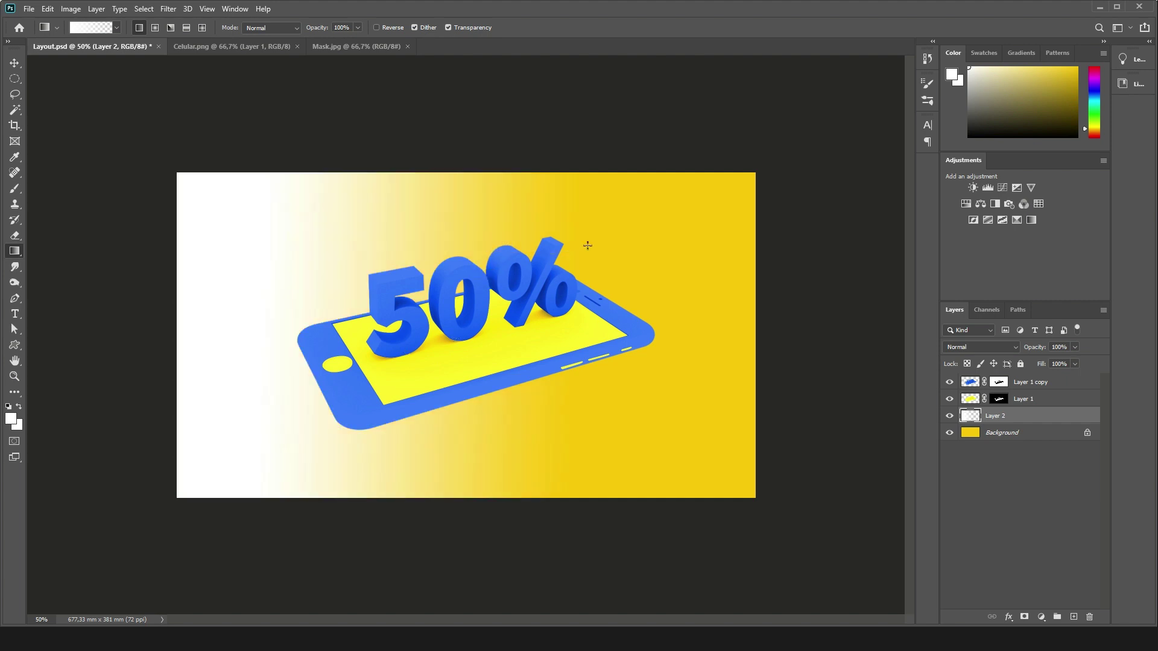
pyautogui.hotkey('ctrl', 'z')
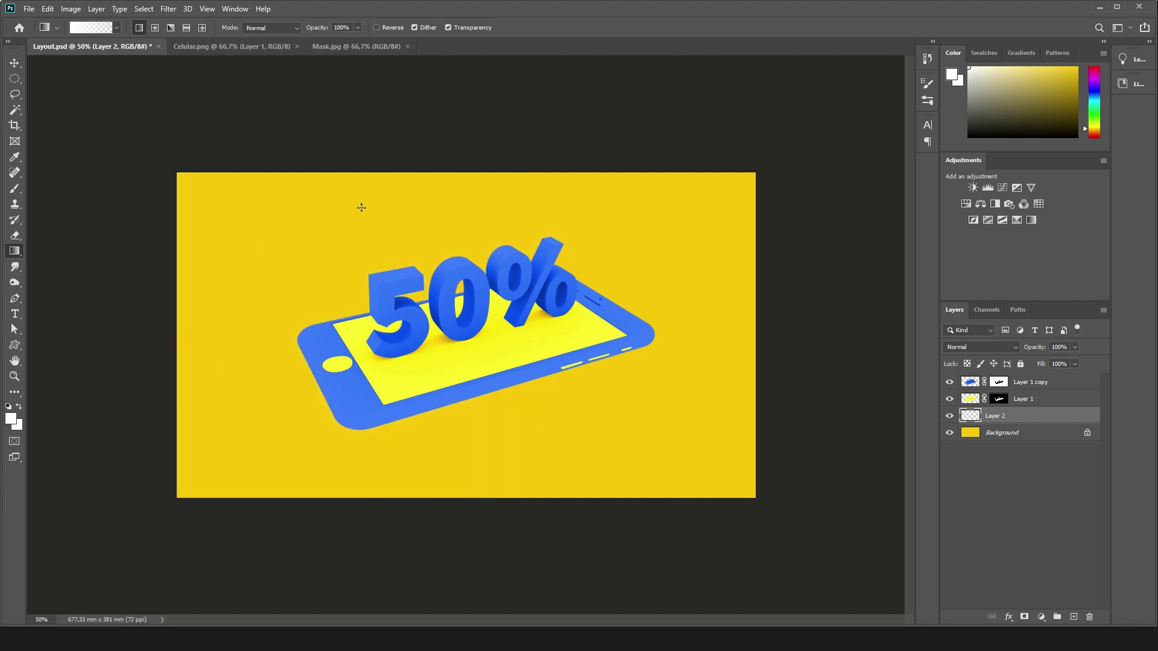
pyautogui.moveTo(129, 326); pyautogui.dragTo(494, 244)
pyautogui.moveTo(507, 493); pyautogui.dragTo(387, 160)
pyautogui.hotkey('ctrl', 'z')
pyautogui.hotkey('ctrl', 'z')
# Step: Draw a white radial gradient outward from behind the phone's centre
pyautogui.click(156, 28)
pyautogui.moveTo(475, 338); pyautogui.dragTo(663, 329)
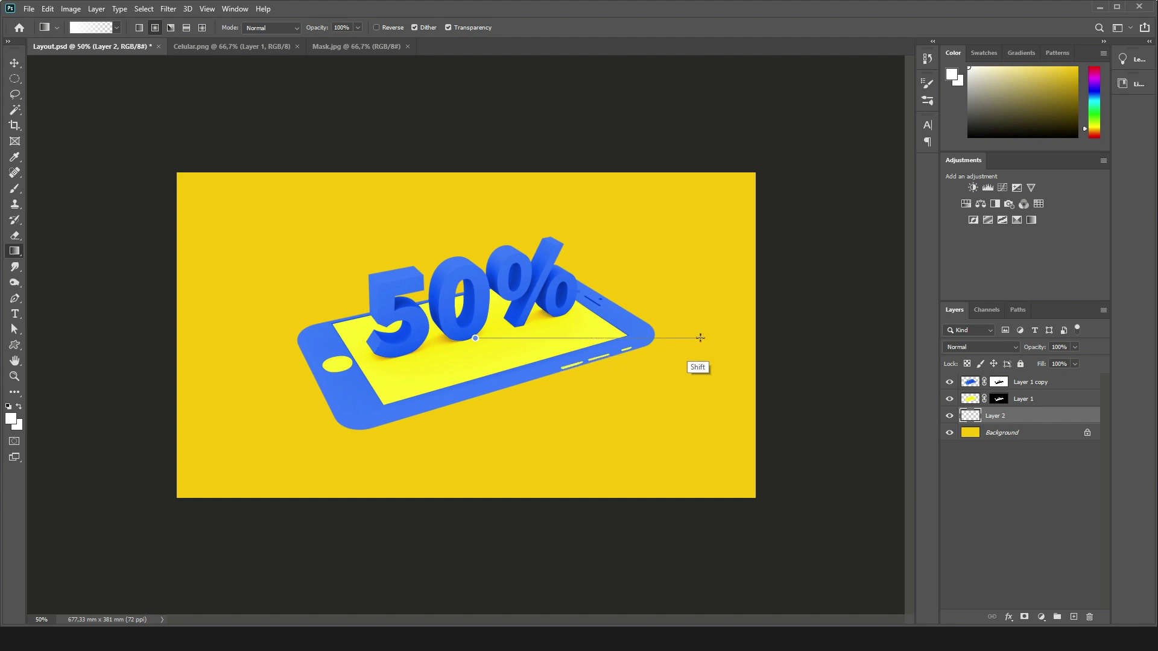
pyautogui.moveTo(664, 329); pyautogui.dragTo(728, 347)
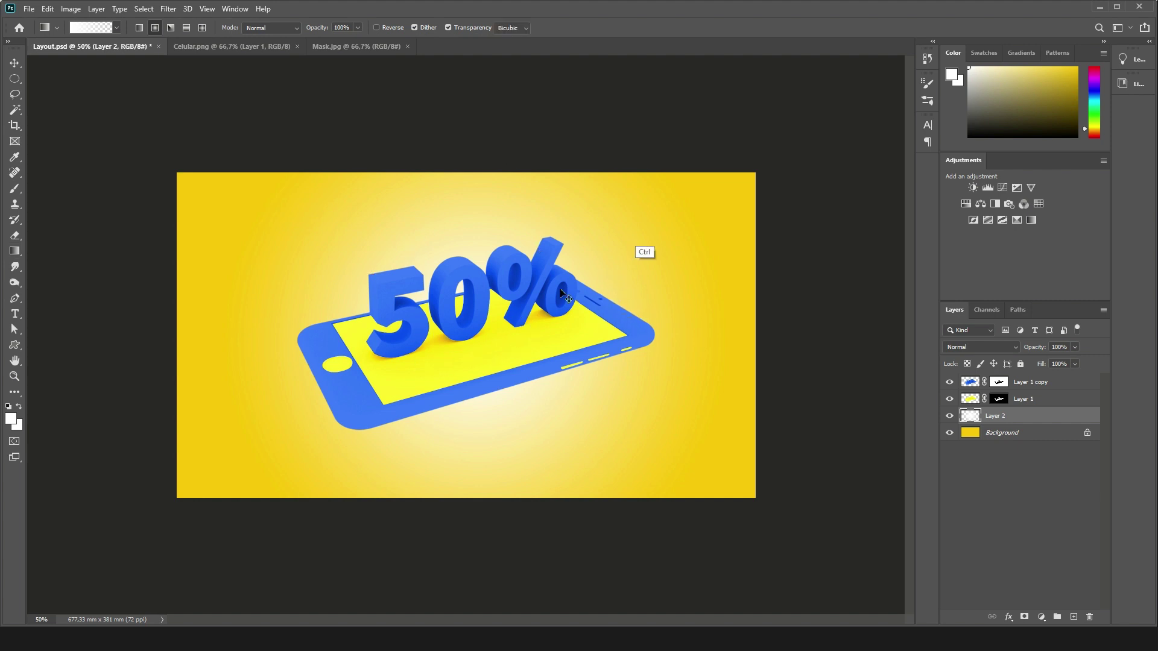
# Step: Scale the radial glow up to about 130% from its centre
pyautogui.hotkey('ctrl', 't')
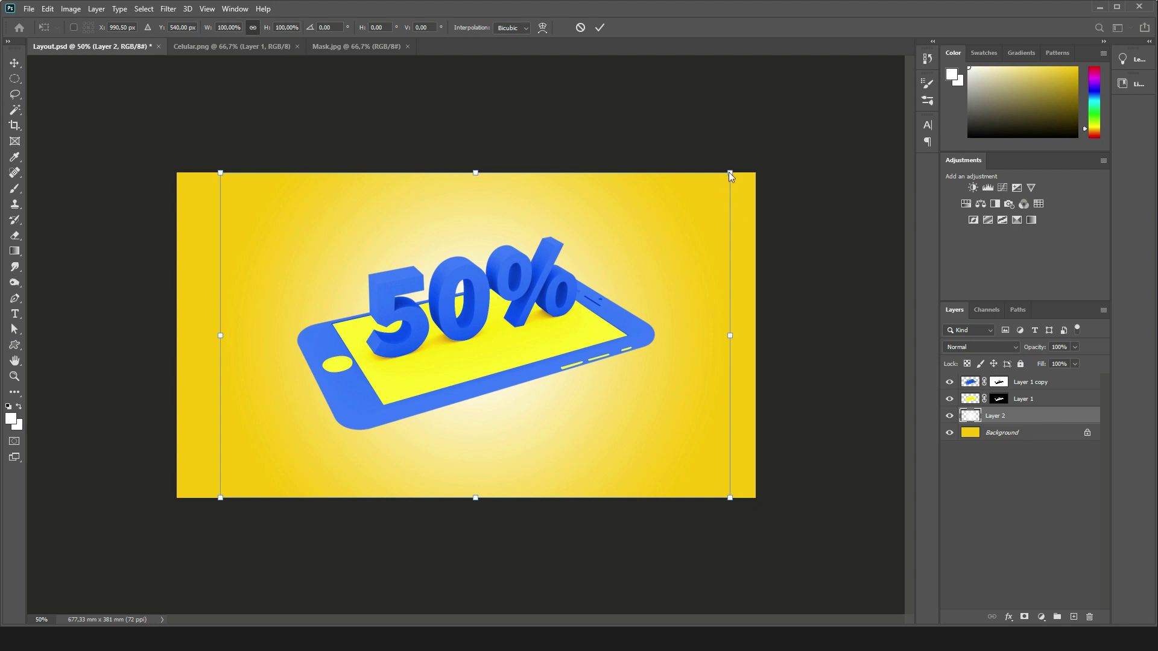
pyautogui.moveTo(728, 174); pyautogui.dragTo(798, 114)
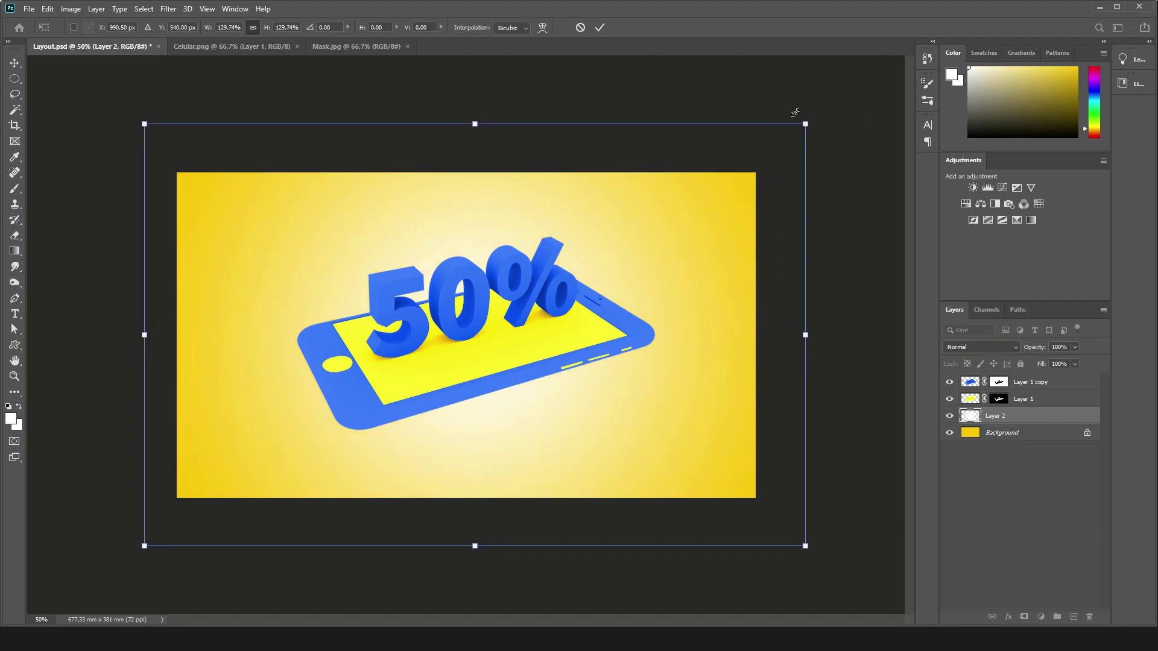
pyautogui.press('Return')
pyautogui.press('g')
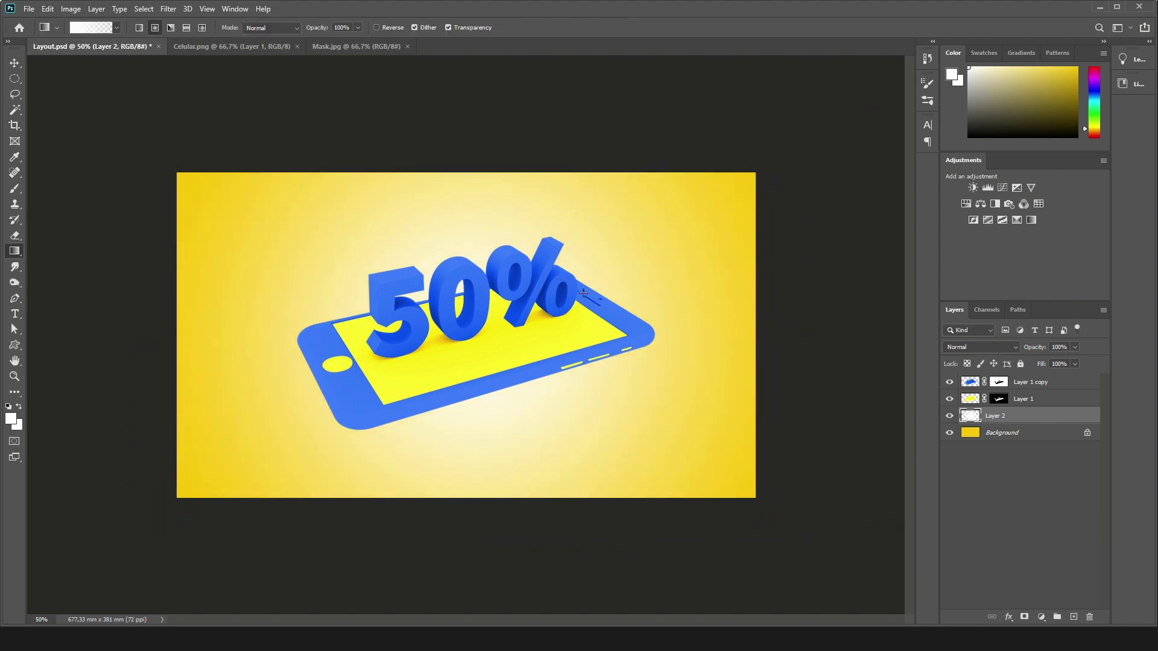
pyautogui.press('v')
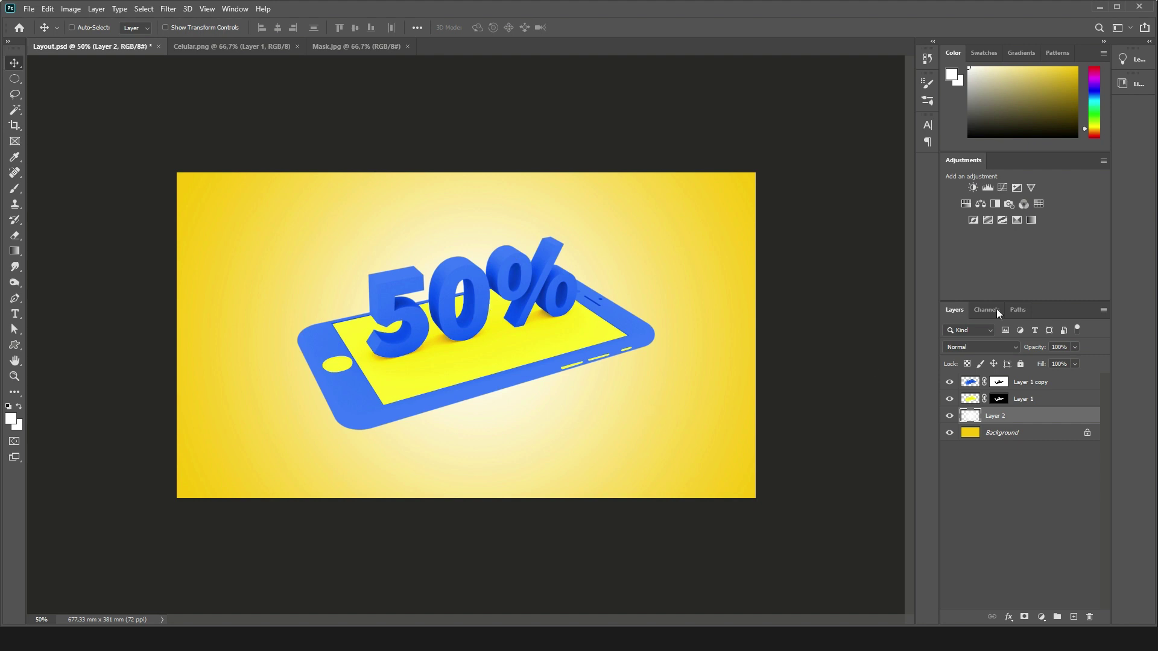
# Step: Set Layer 2's blend mode to Linear Dodge (Add) with 70% Fill
pyautogui.click(998, 349)
pyautogui.click(994, 445)
pyautogui.click(1074, 364)
pyautogui.click(949, 415)
pyautogui.click(1064, 364)
pyautogui.write('70')
pyautogui.press('Return')
pyautogui.click(969, 382)
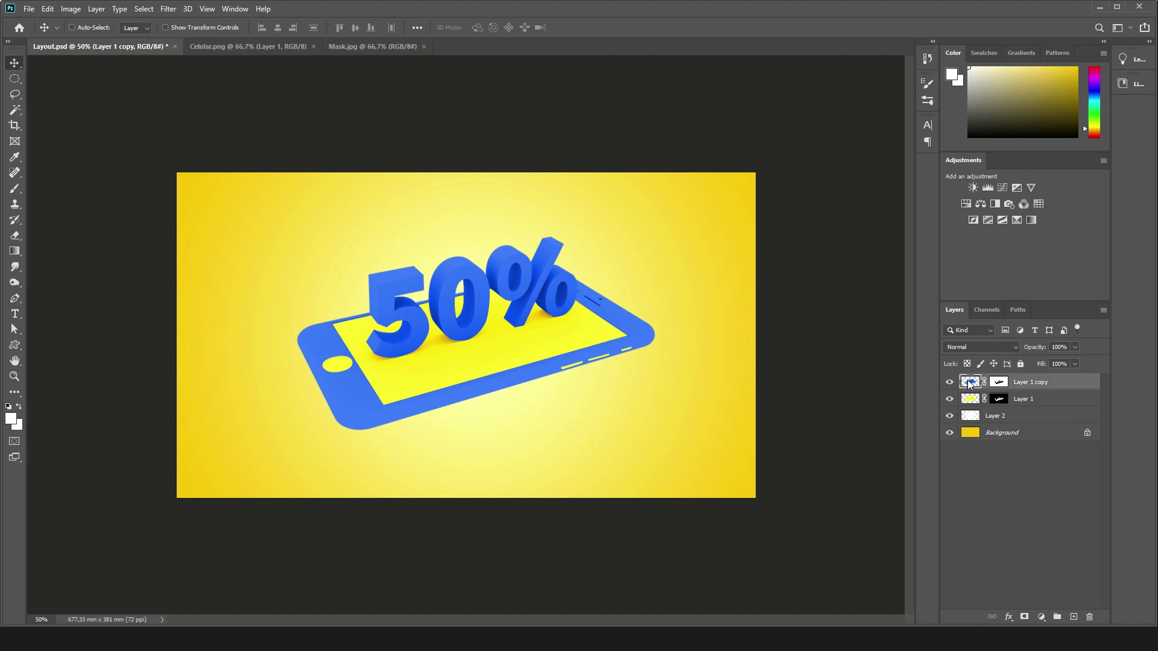
# Step: Apply Levels with inputs 9 / 0.97 / 223 to the blue Layer 1 copy
pyautogui.press('ctrl')
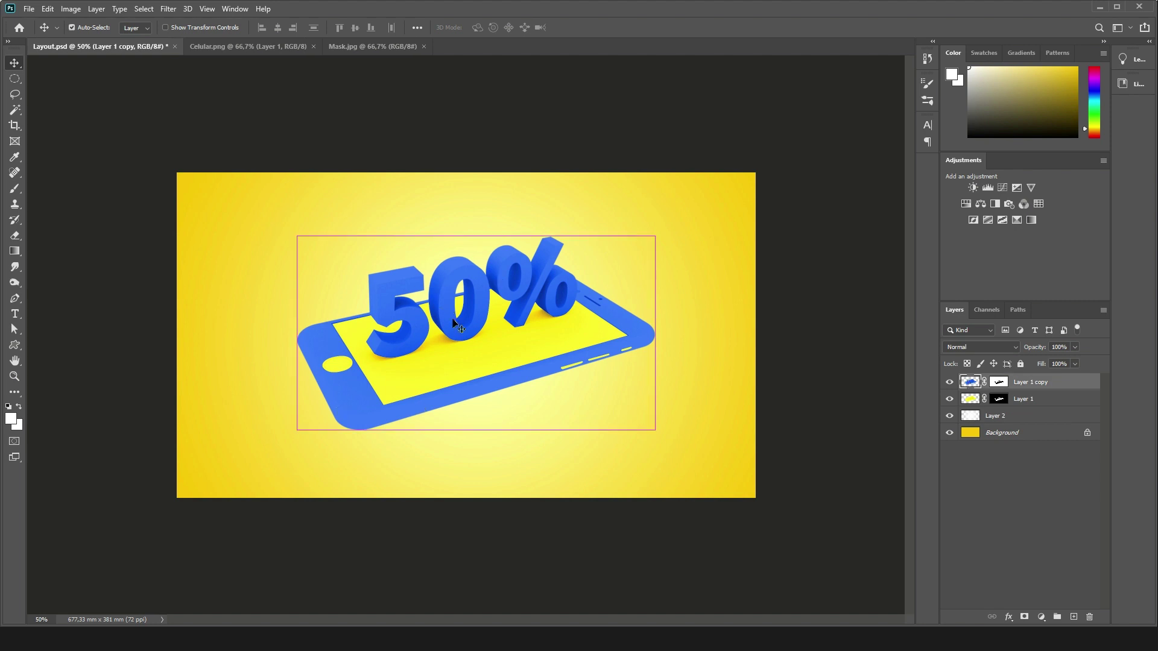
pyautogui.hotkey('ctrl', 'l')
pyautogui.moveTo(790, 238); pyautogui.dragTo(781, 239)
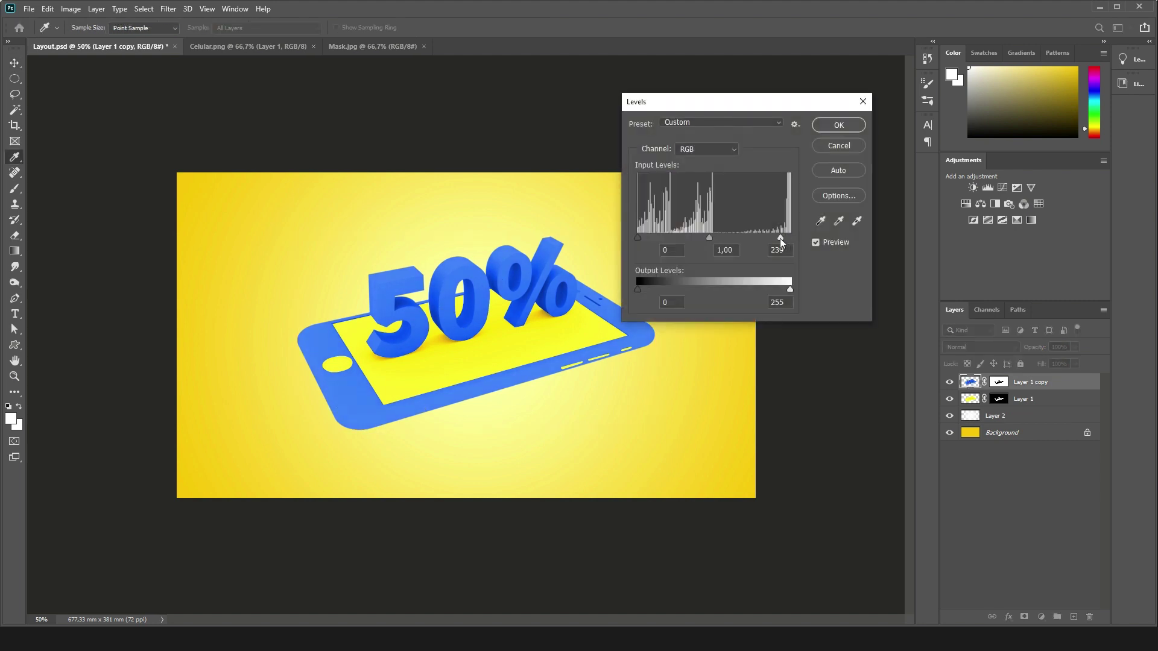
pyautogui.moveTo(642, 235)
pyautogui.mouseDown()
pyautogui.moveTo(771, 237)
pyautogui.moveTo(709, 239)
pyautogui.mouseUp()
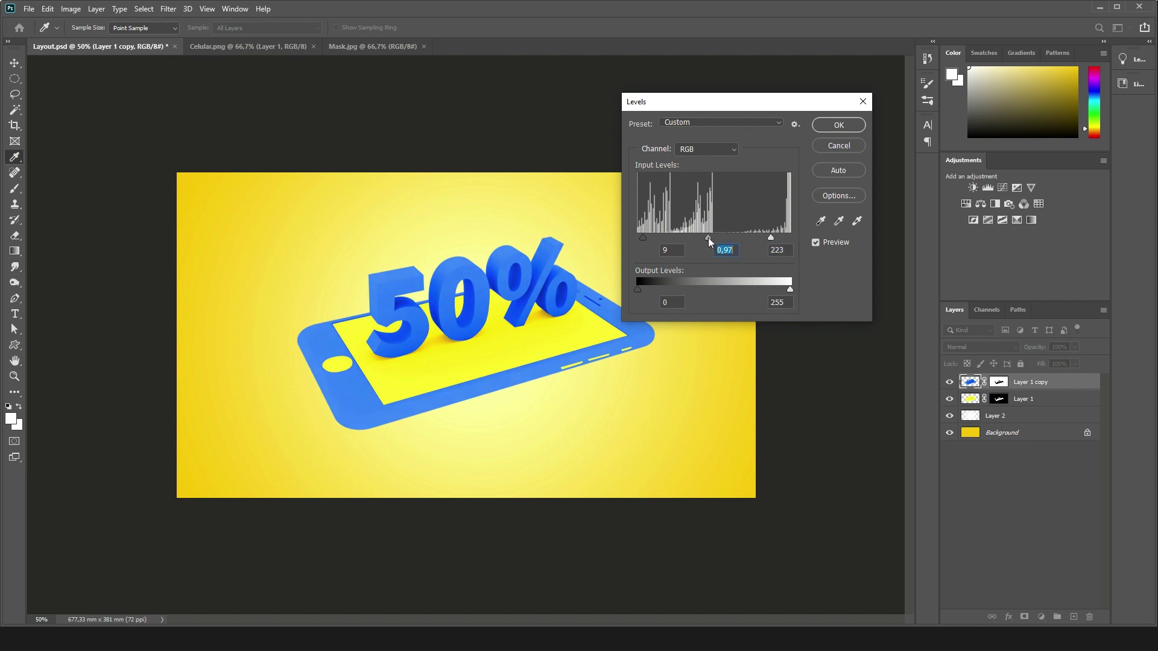
pyautogui.click(839, 126)
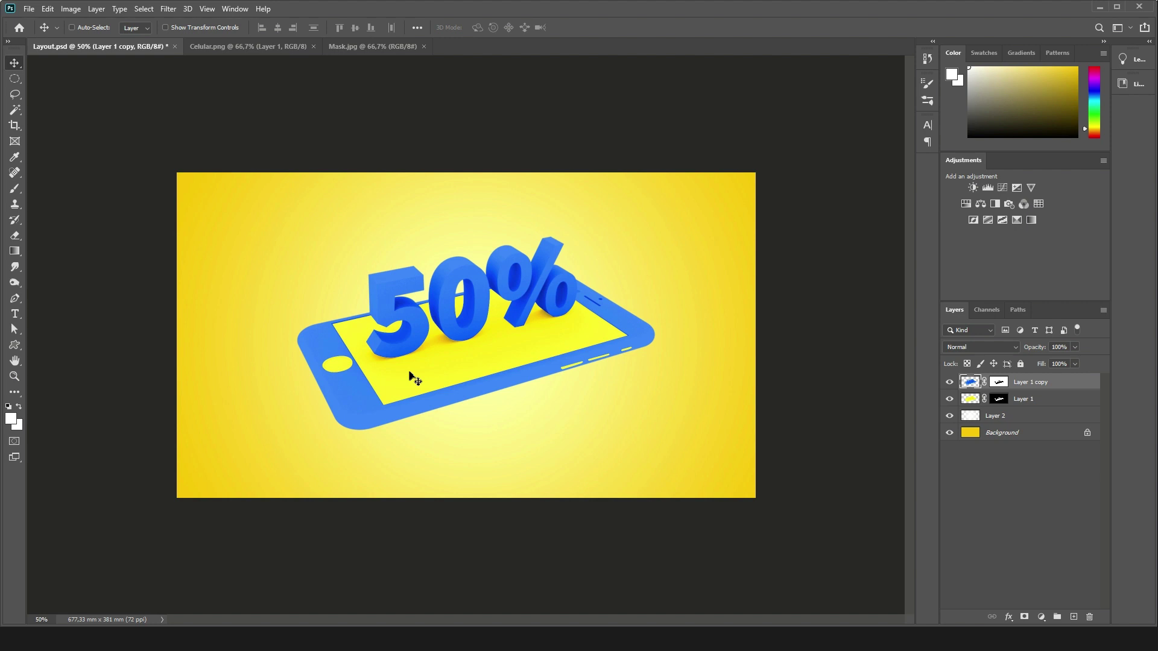
# Step: Open Brilho.png from the Curso folder
pyautogui.hotkey('ctrl', 'o')
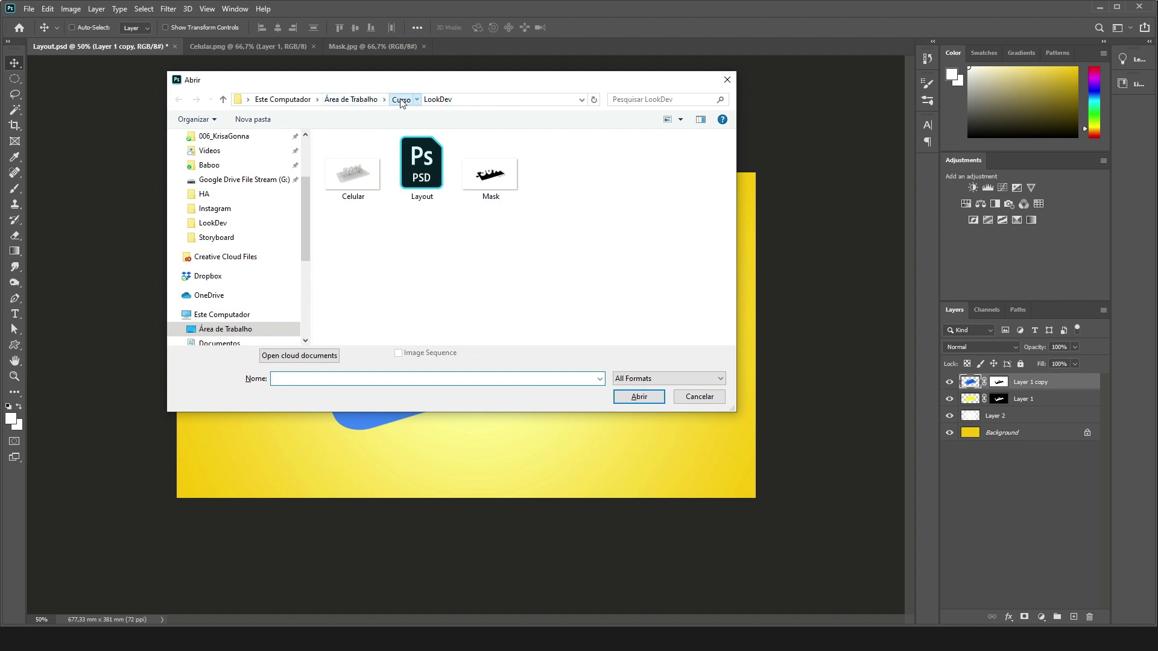
pyautogui.click(401, 99)
pyautogui.click(559, 181)
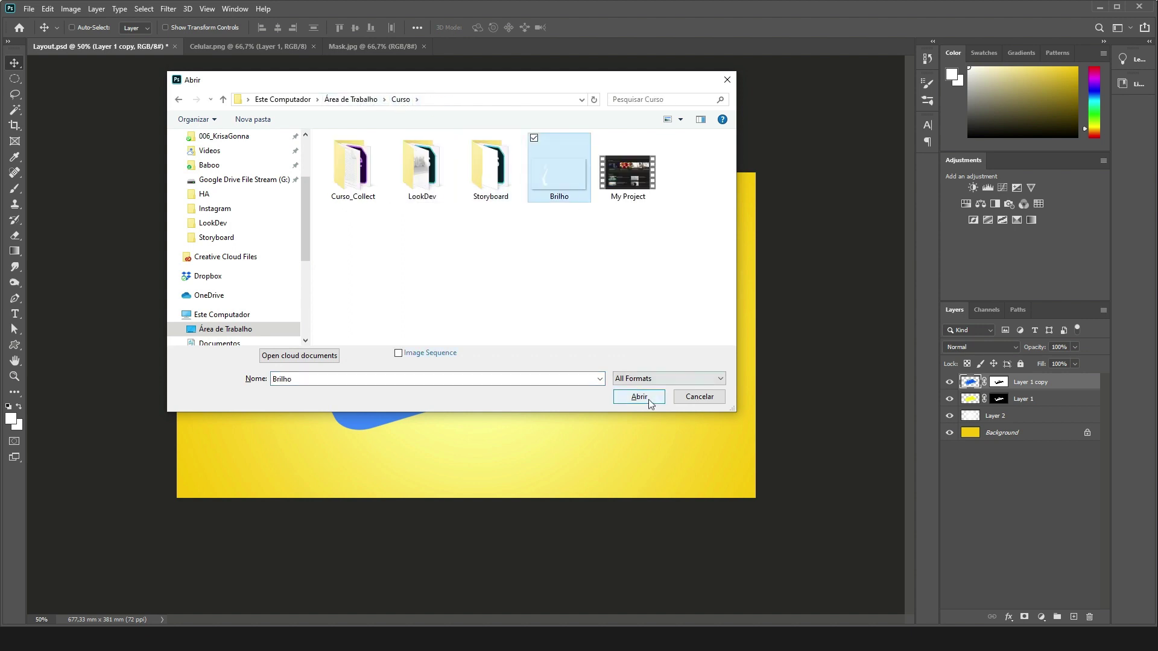
pyautogui.click(645, 398)
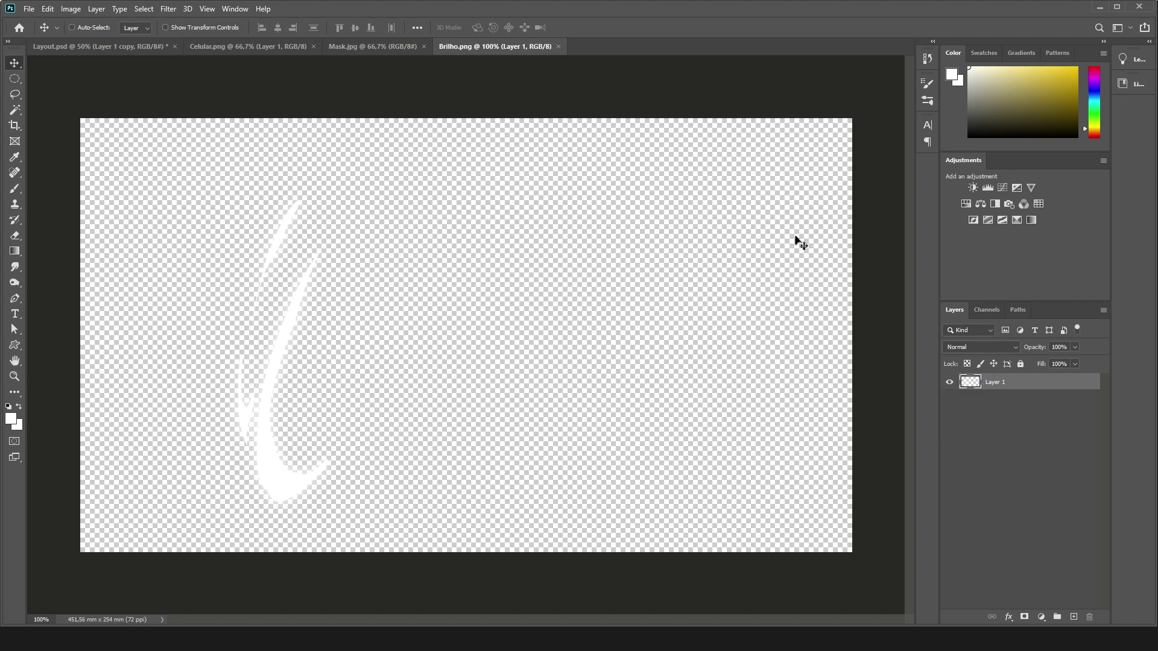
# Step: Bring the white swoosh into the Layout document, enlarge it and place it left of the phone
pyautogui.moveTo(970, 382)
pyautogui.mouseDown()
pyautogui.moveTo(243, 170)
pyautogui.moveTo(492, 319)
pyautogui.mouseUp()
pyautogui.moveTo(485, 371); pyautogui.dragTo(323, 422)
pyautogui.press('ctrl')
pyautogui.hotkey('ctrl', 't')
pyautogui.moveTo(361, 291); pyautogui.dragTo(394, 202)
pyautogui.moveTo(375, 300)
pyautogui.mouseDown()
pyautogui.moveTo(360, 315)
pyautogui.moveTo(345, 294)
pyautogui.mouseUp()
pyautogui.press('Return')
# Step: Duplicate the swoosh, rotate it 180°, and place it right of the phone at 86%
pyautogui.hotkey('ctrl', 'j')
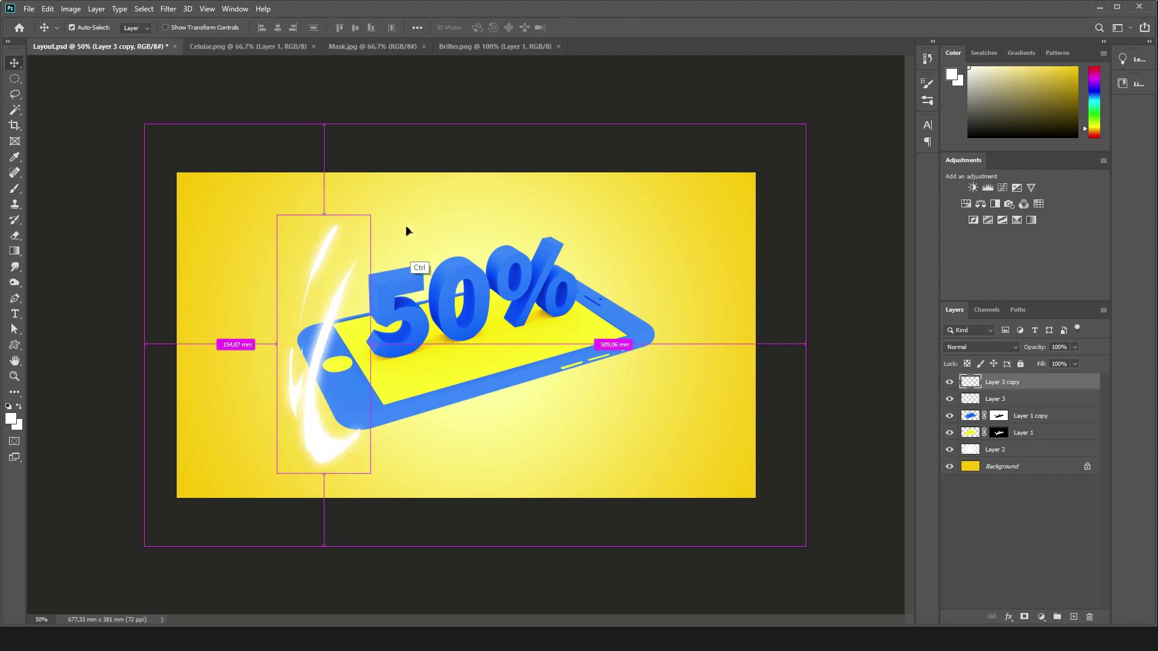
pyautogui.hotkey('ctrl', 't')
pyautogui.moveTo(364, 232); pyautogui.dragTo(283, 456)
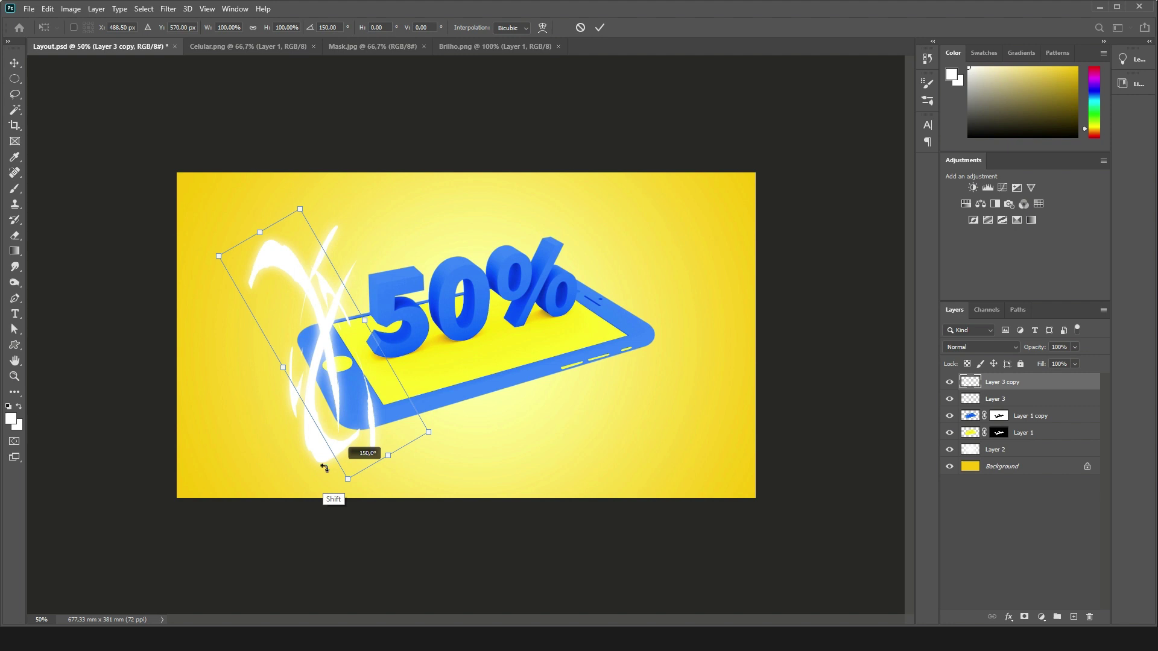
pyautogui.moveTo(320, 353); pyautogui.dragTo(604, 328)
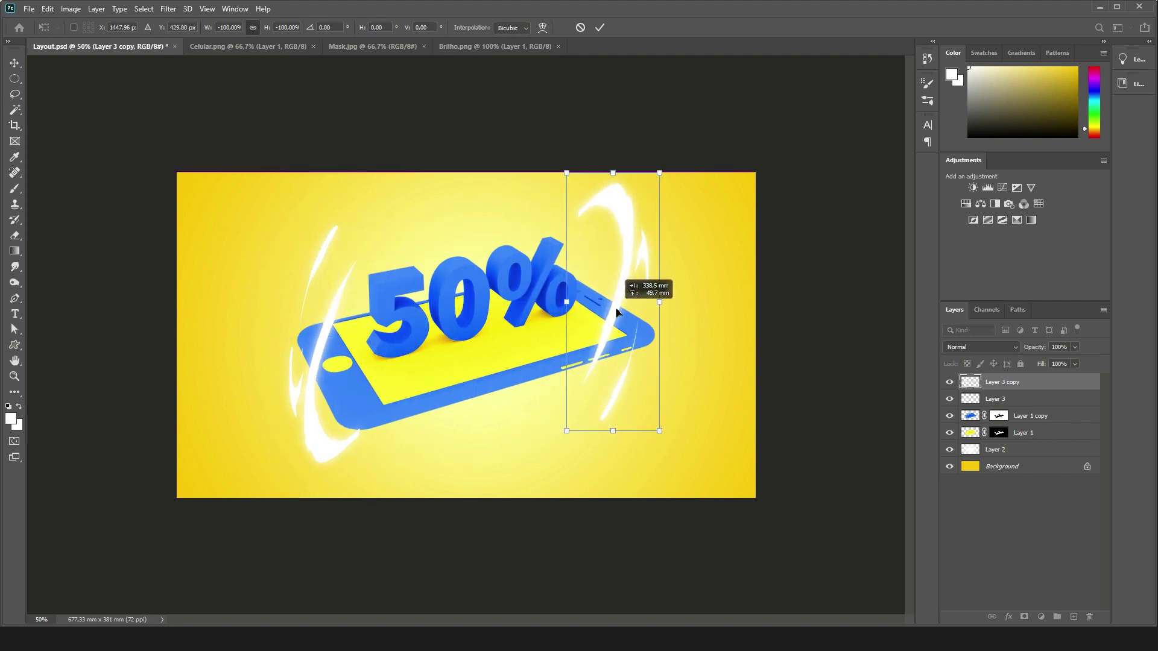
pyautogui.moveTo(654, 189); pyautogui.dragTo(636, 207)
pyautogui.moveTo(610, 253); pyautogui.dragTo(603, 262)
pyautogui.press('Return')
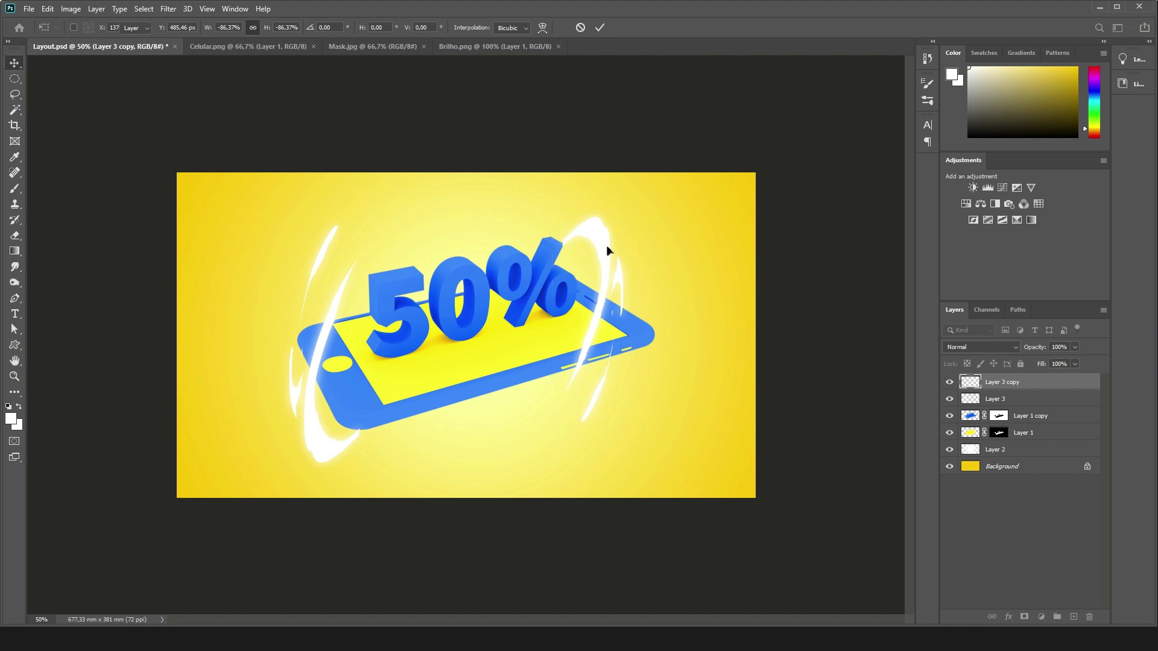